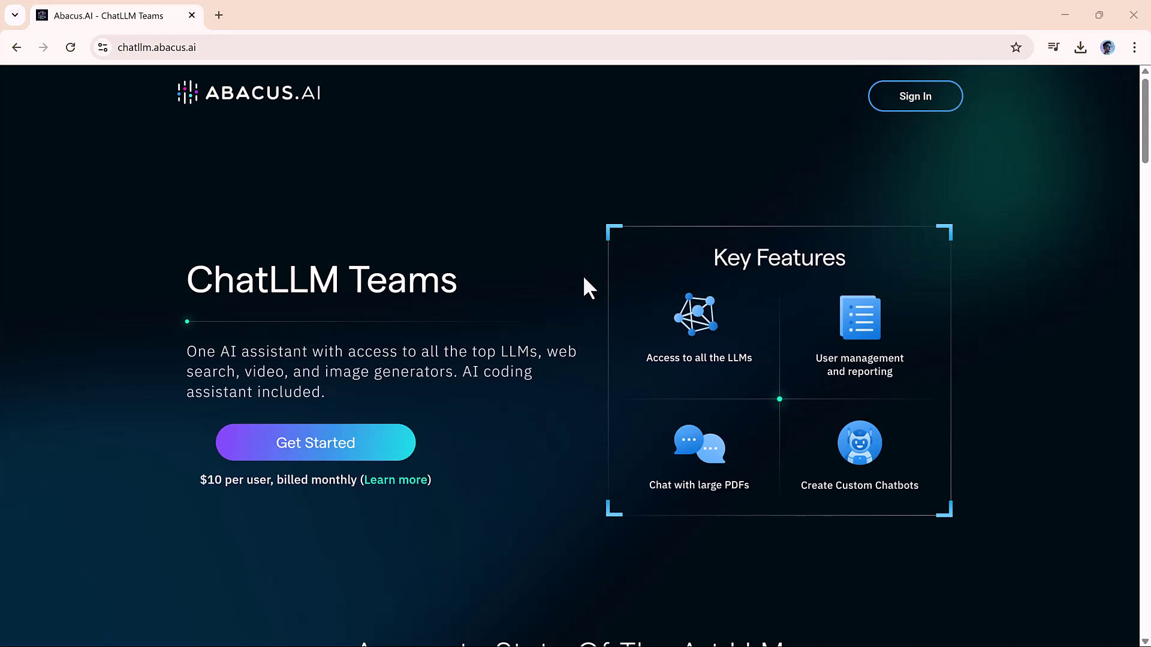
scroll(584, 279, "down", 3)
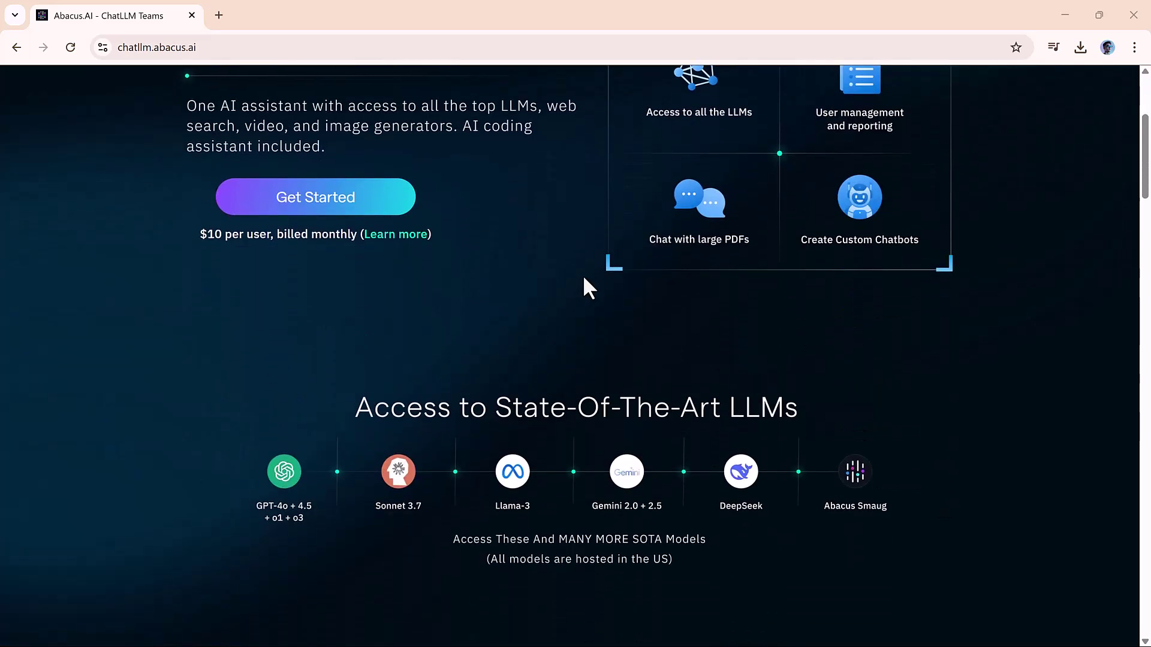
scroll(583, 279, "down", 2)
scroll(583, 274, "down", 1)
scroll(584, 286, "down", 1)
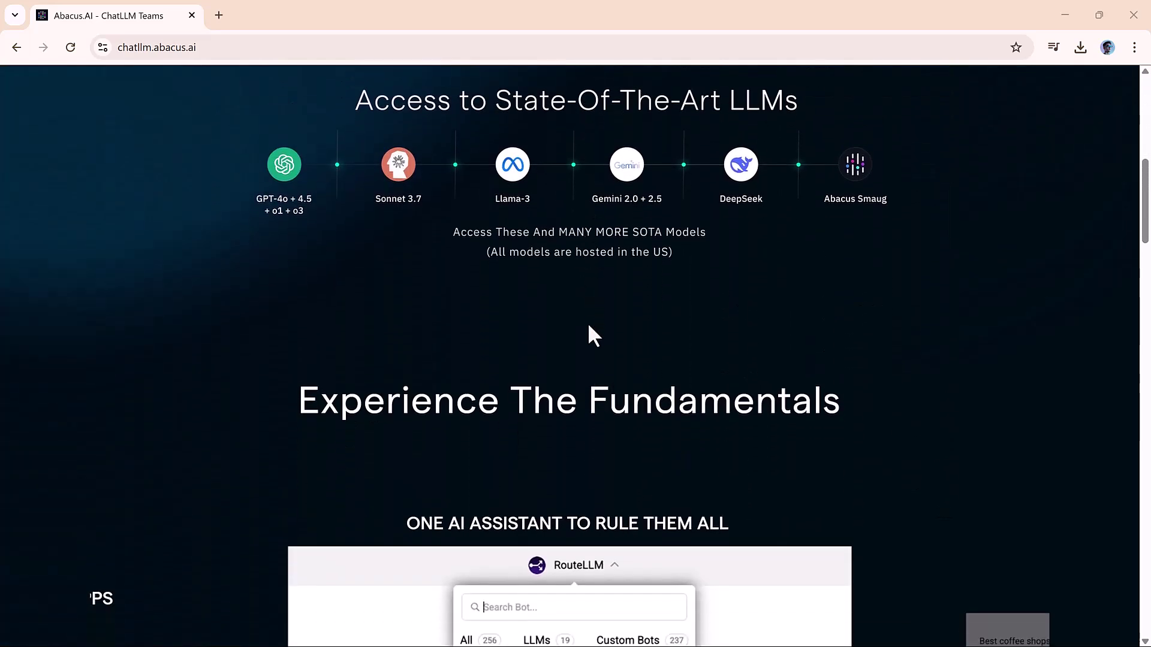
scroll(589, 327, "down", 2)
scroll(589, 327, "down", 1)
scroll(590, 326, "down", 1)
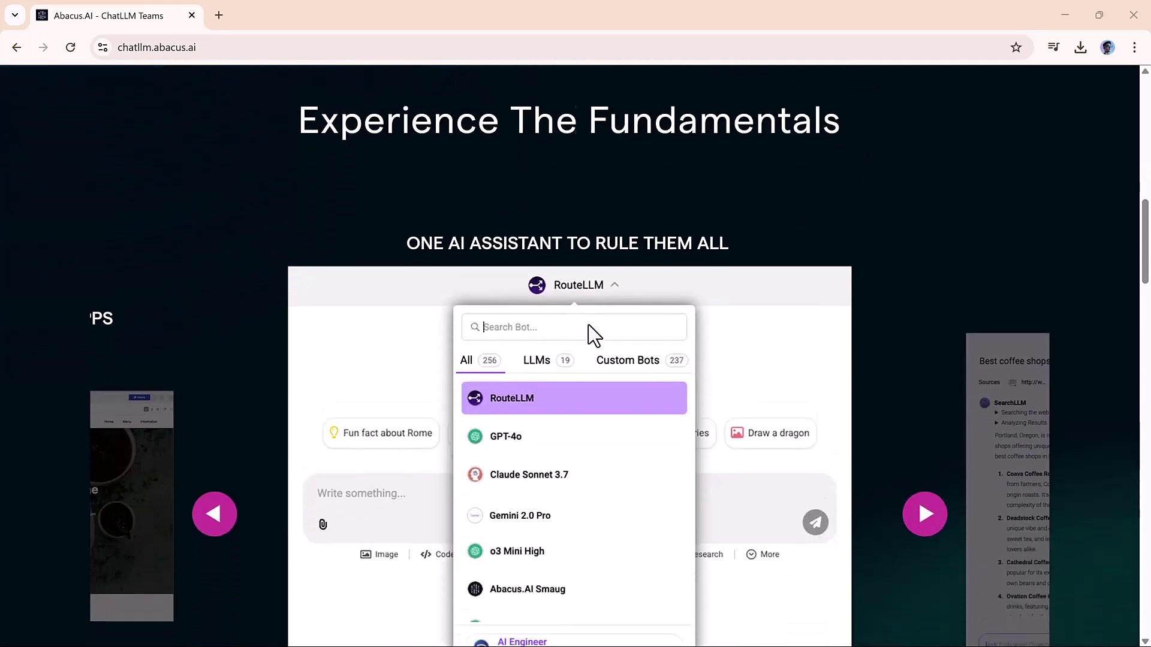
scroll(590, 326, "down", 1)
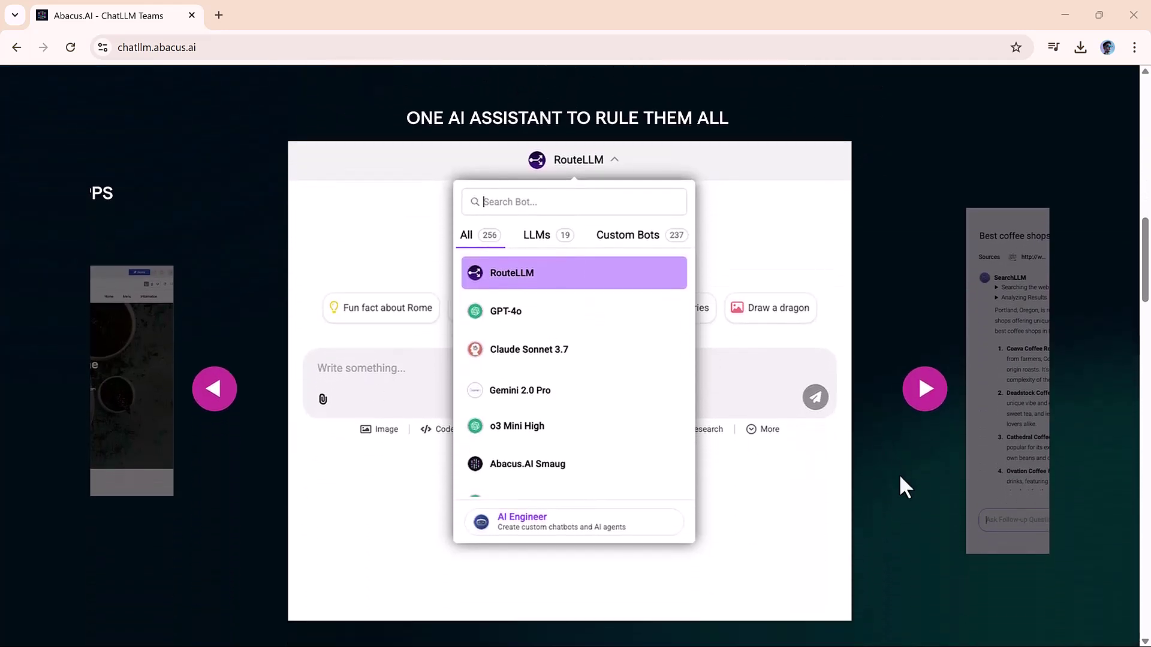
Step: Advance the landing-page showcase through the web search, earnings summary, image and text-to-video examples
left_click(930, 405)
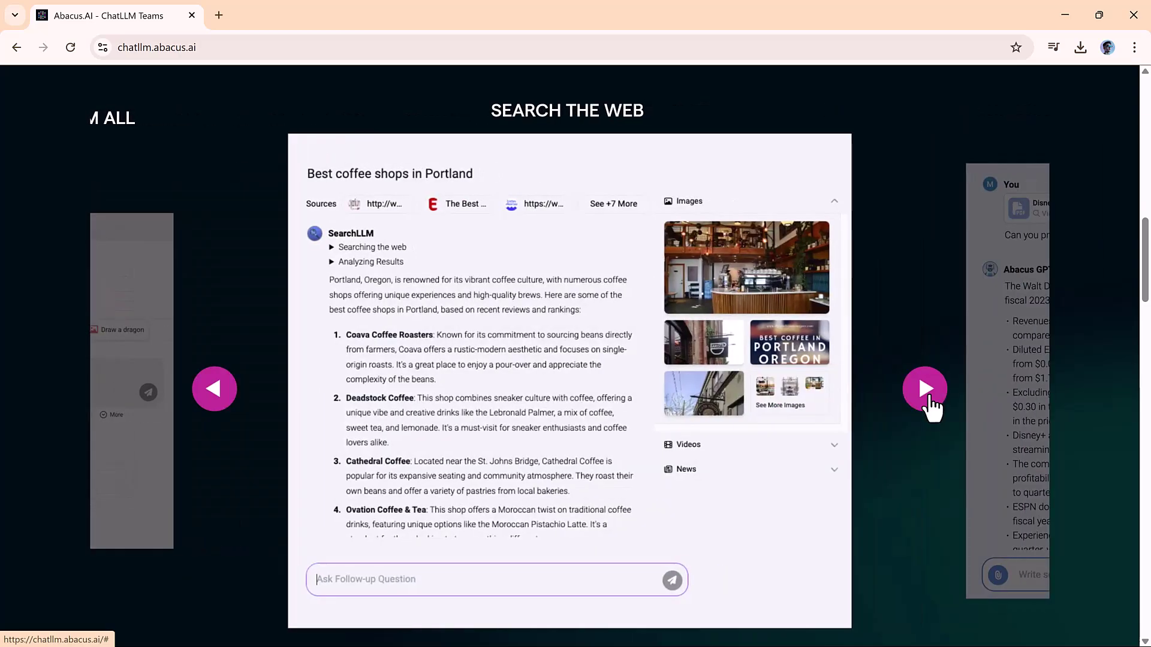
left_click(931, 404)
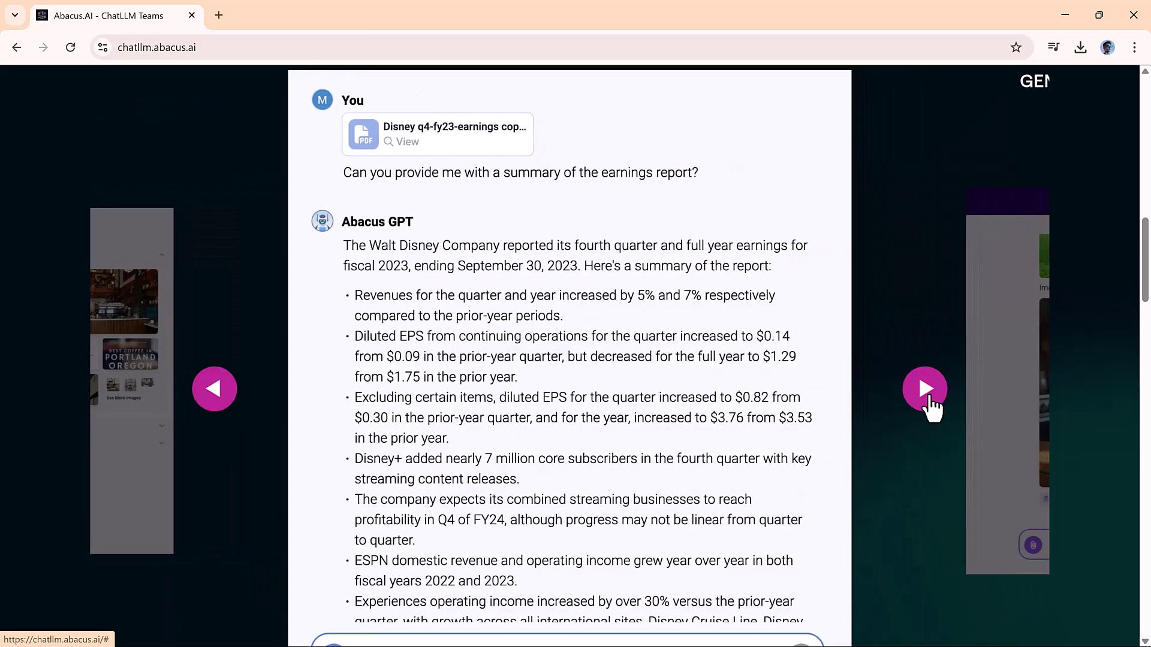
left_click(931, 405)
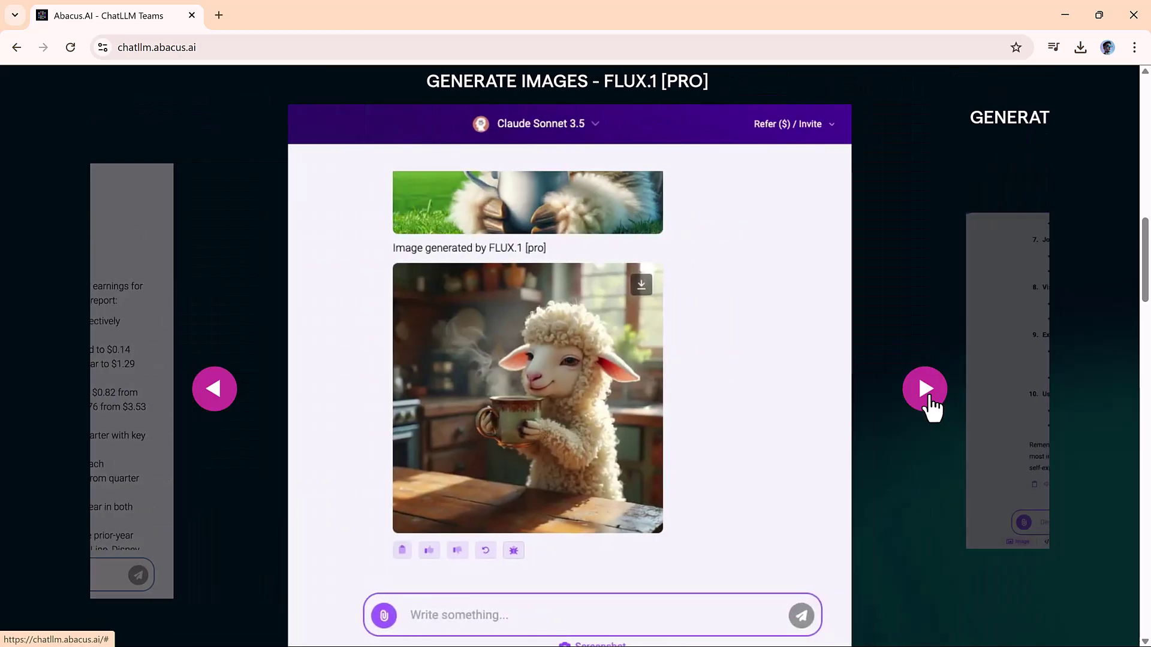
left_click(931, 405)
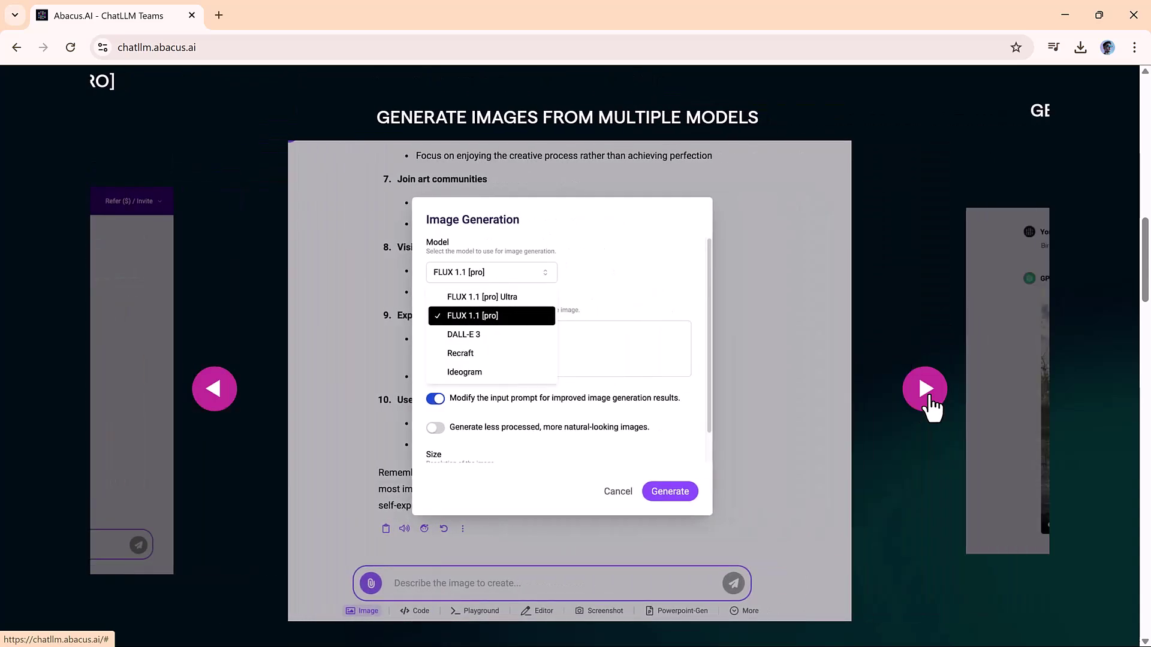
left_click(931, 404)
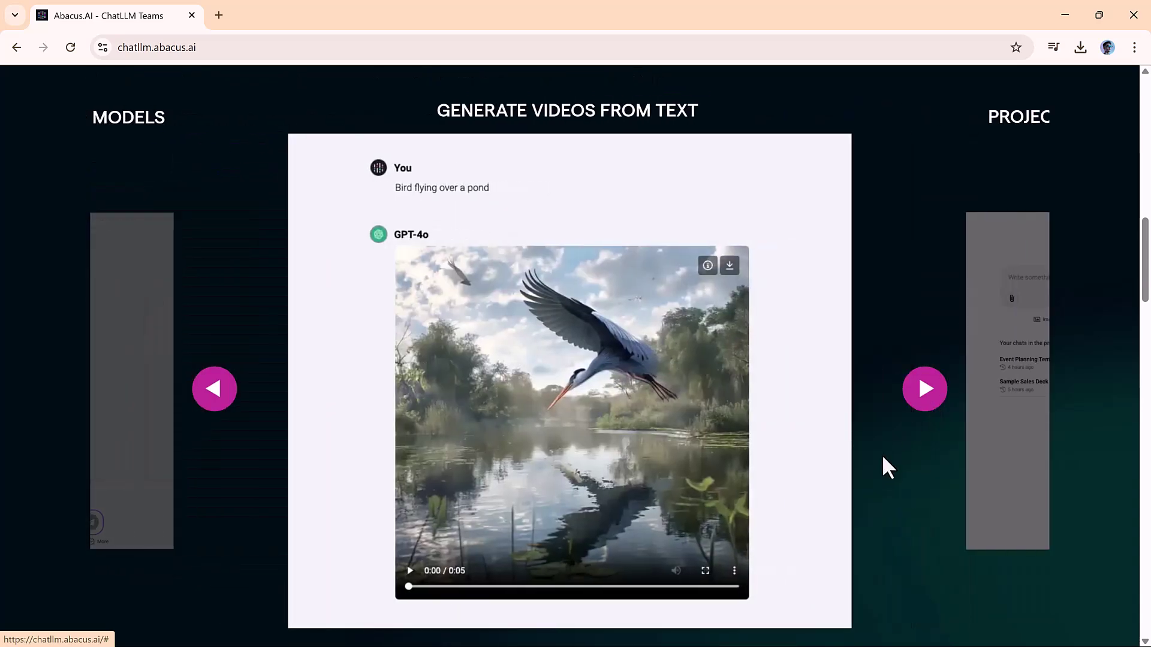
scroll(883, 459, "down", 5)
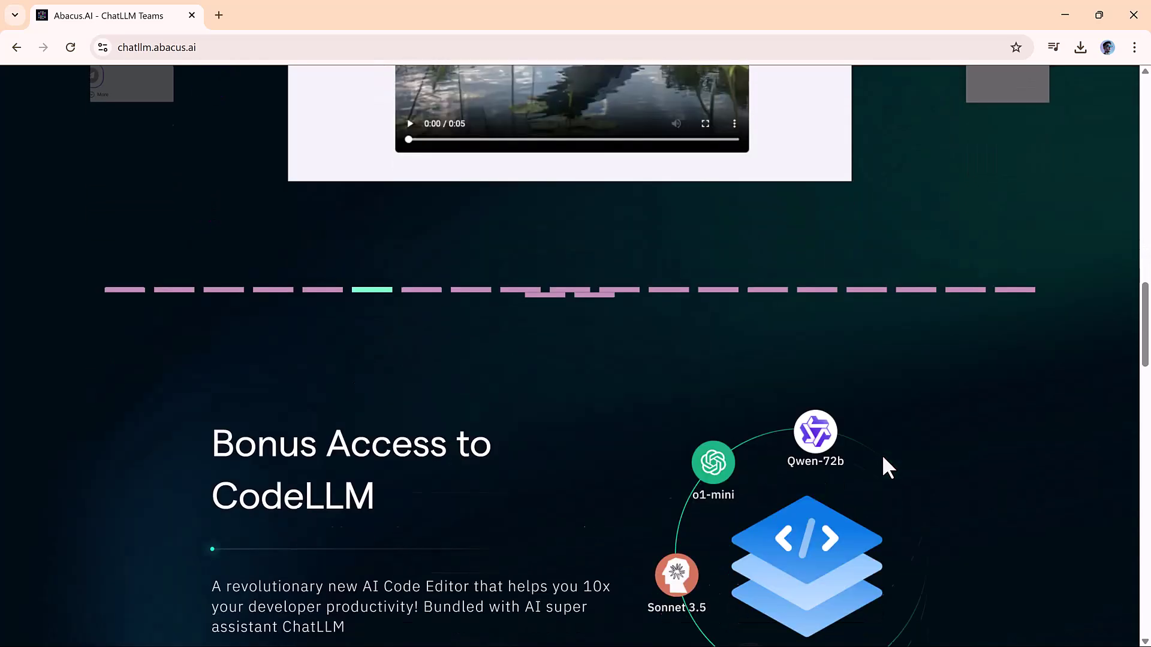
scroll(883, 457, "down", 2)
scroll(883, 458, "down", 1)
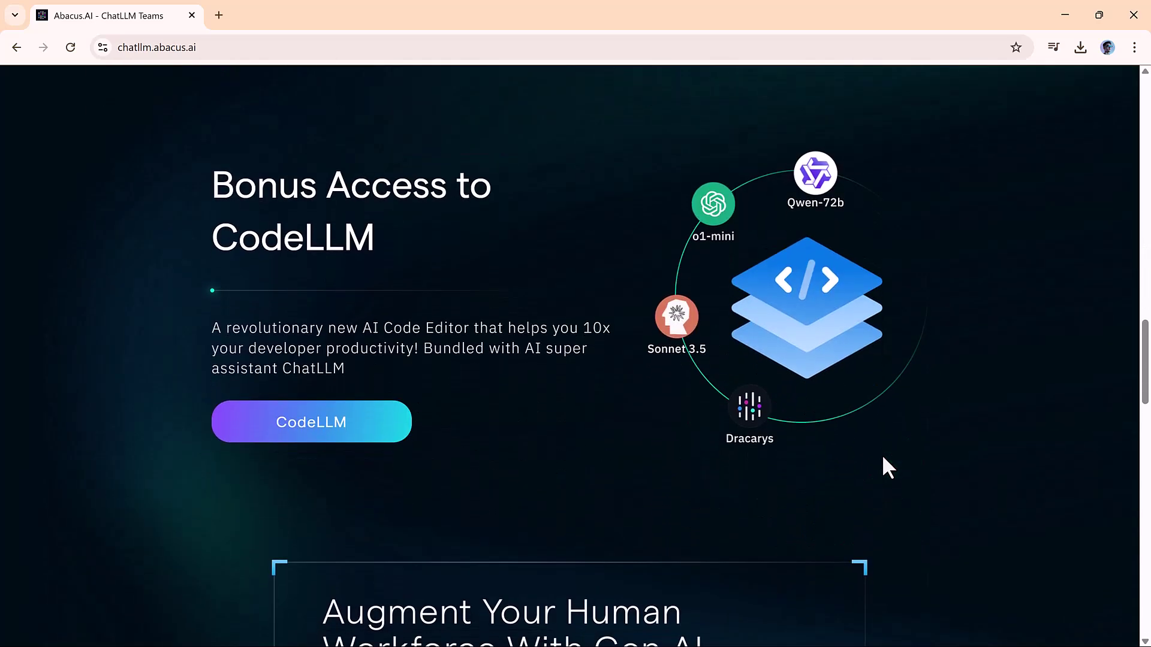
scroll(882, 468, "down", 2)
scroll(882, 467, "down", 1)
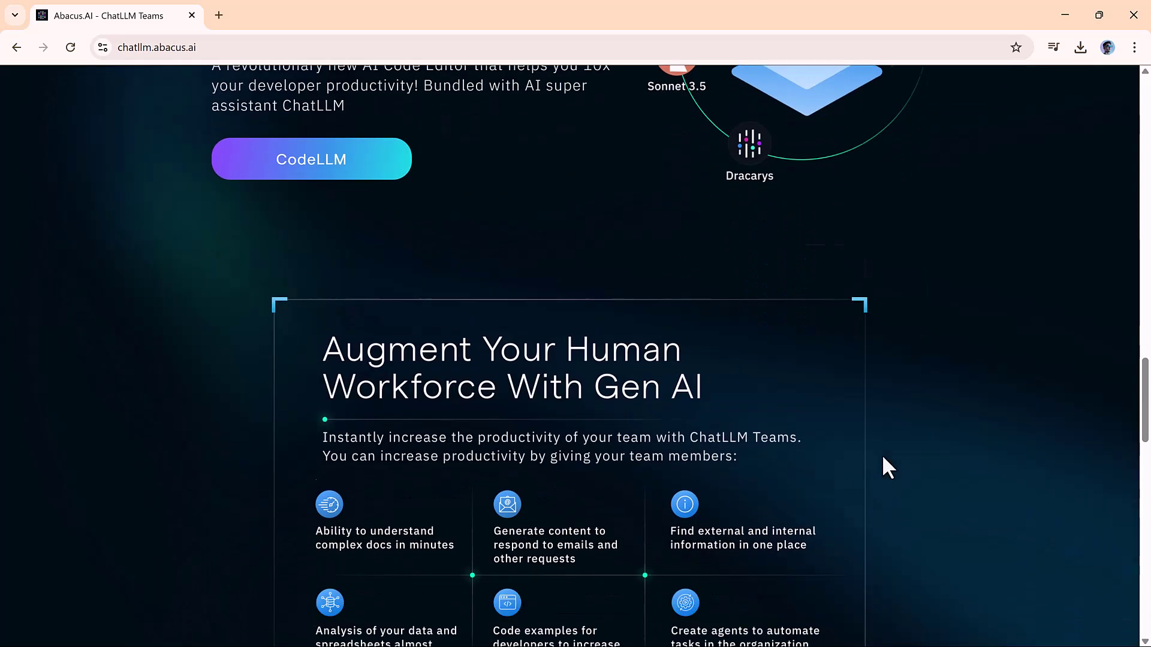
scroll(882, 468, "down", 2)
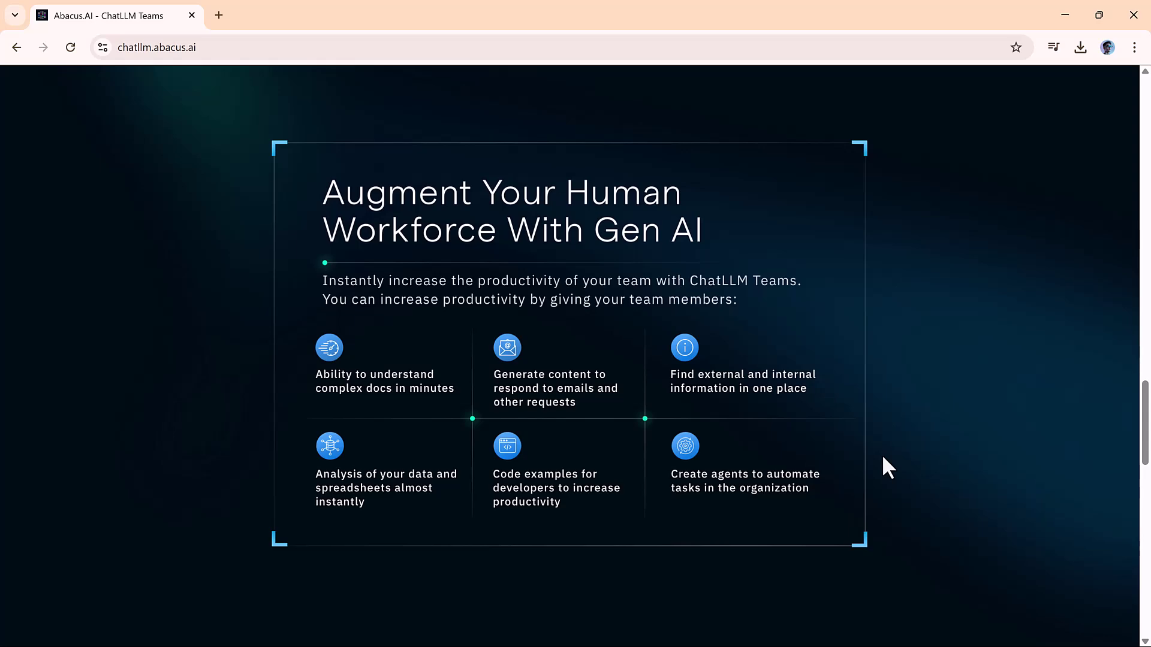
scroll(858, 449, "down", 2)
scroll(859, 449, "down", 3)
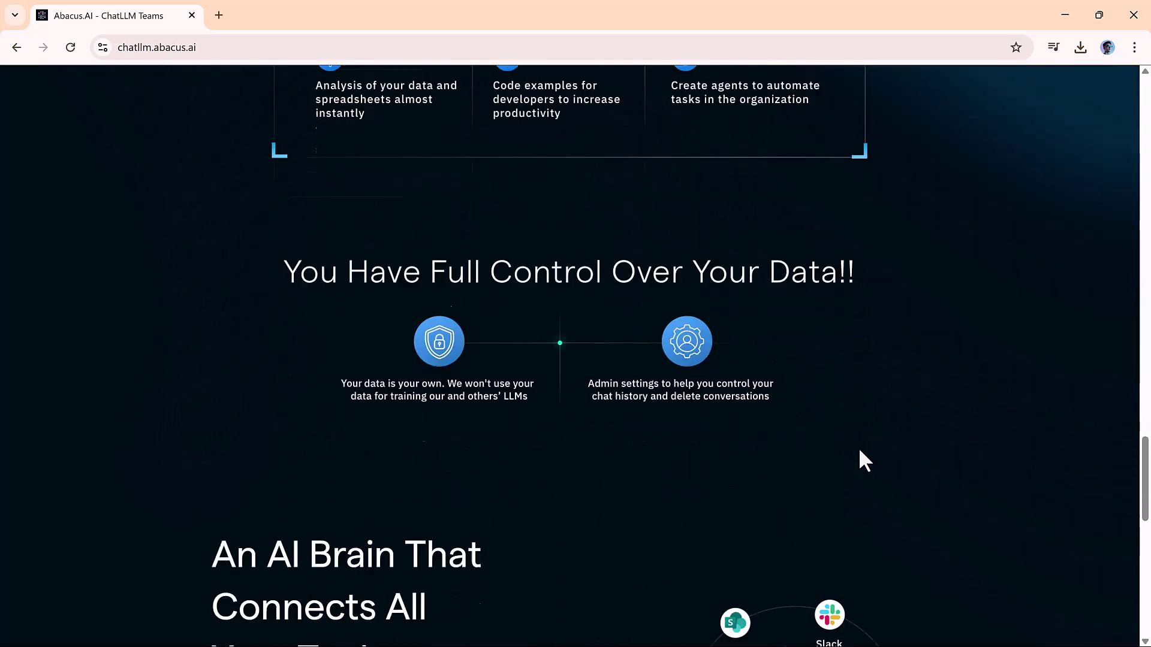
scroll(859, 452, "down", 1)
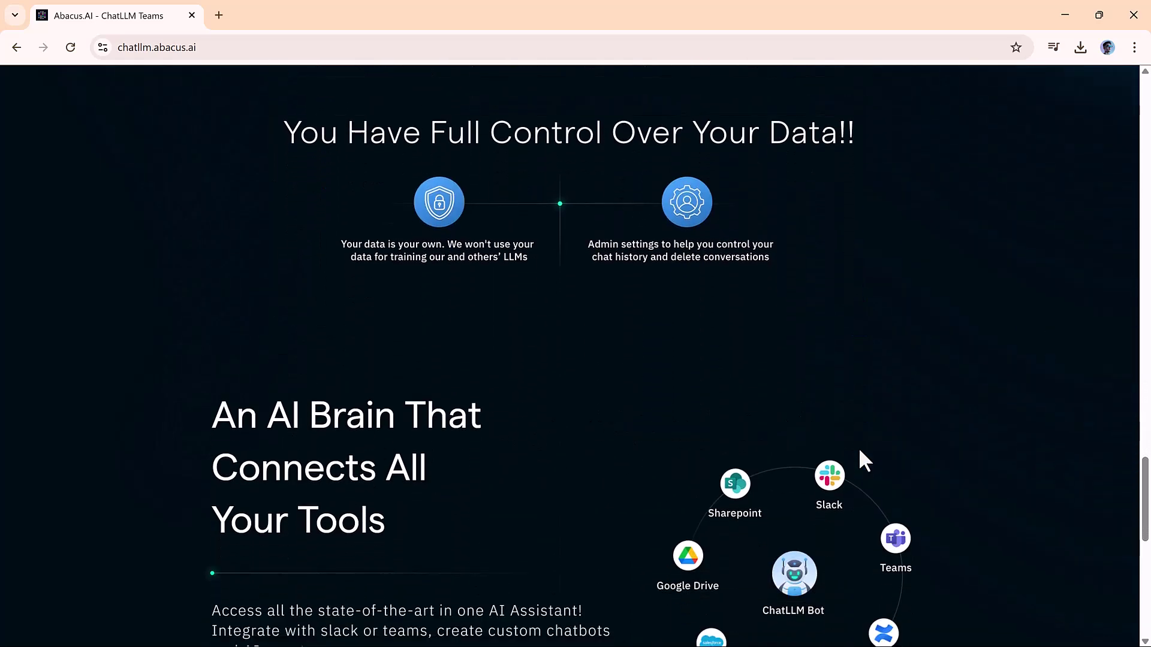
scroll(859, 451, "down", 1)
scroll(584, 504, "down", 1)
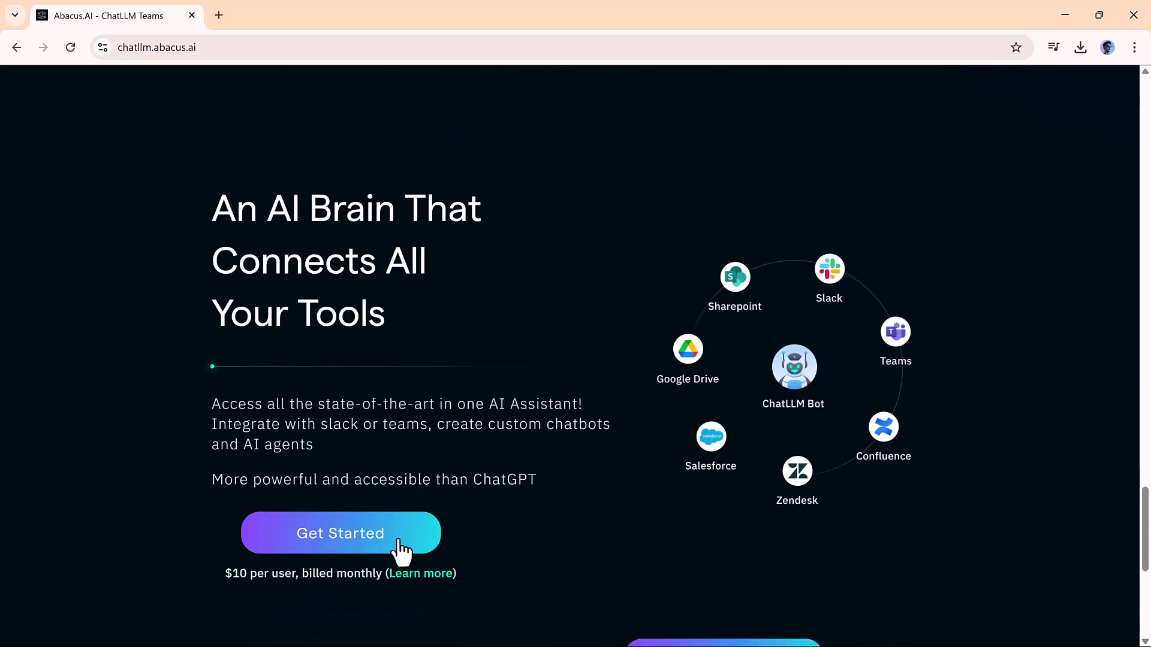
Step: Sign up for ChatLLM Teams by accepting the invite with a Google account
left_click(361, 538)
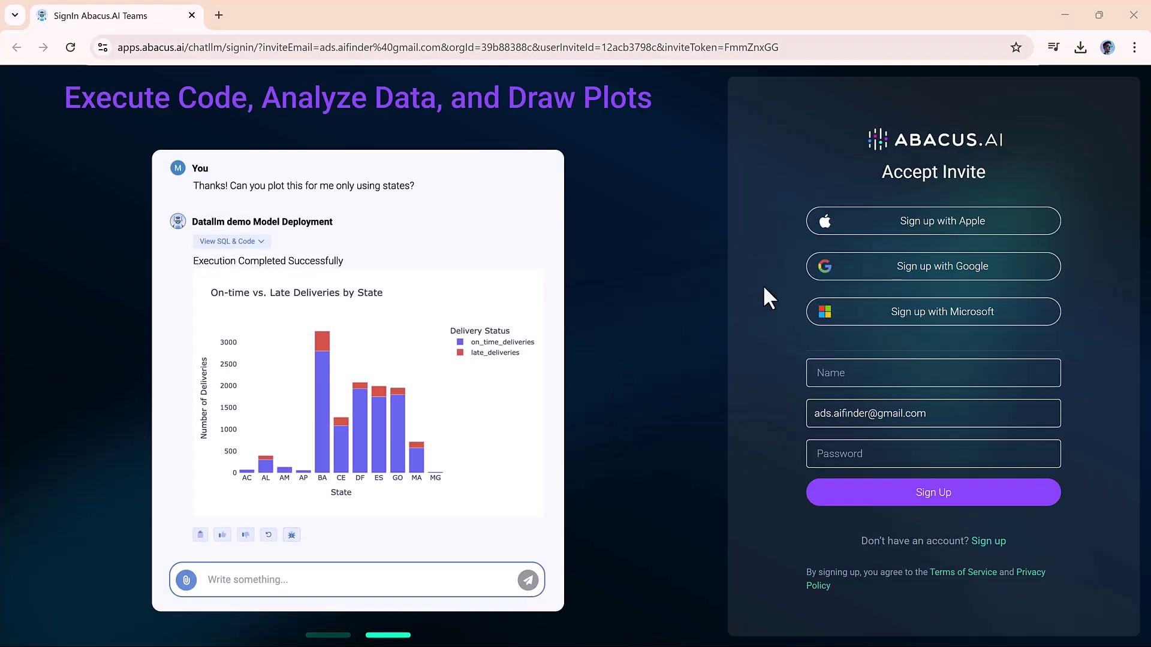
left_click(910, 269)
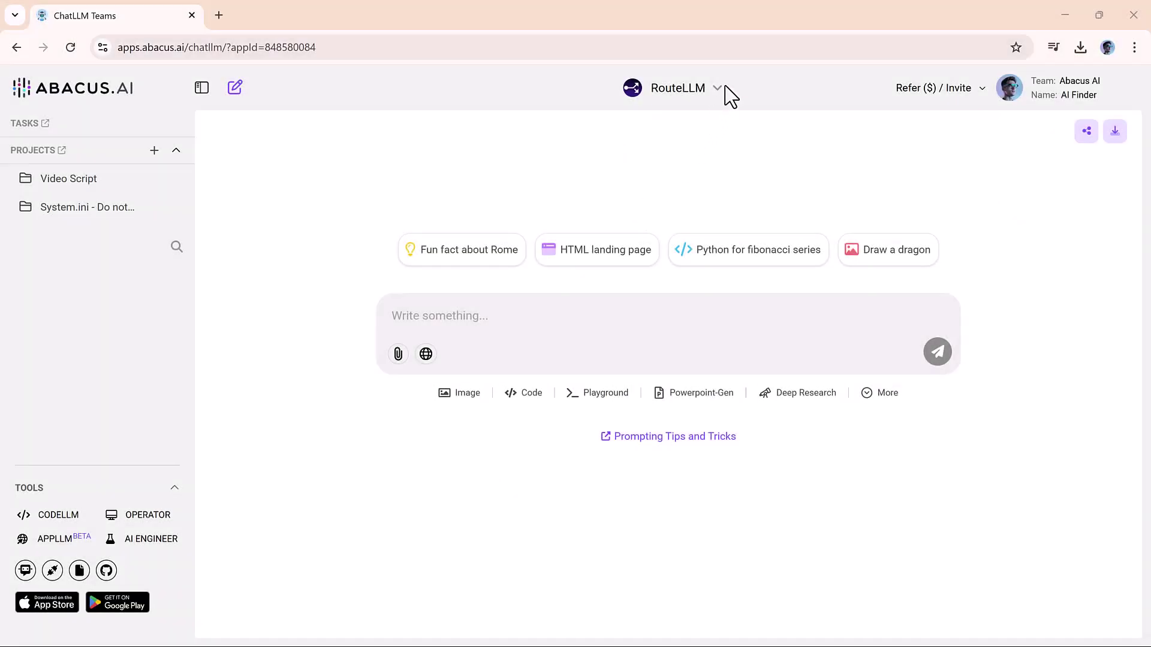
left_click(726, 89)
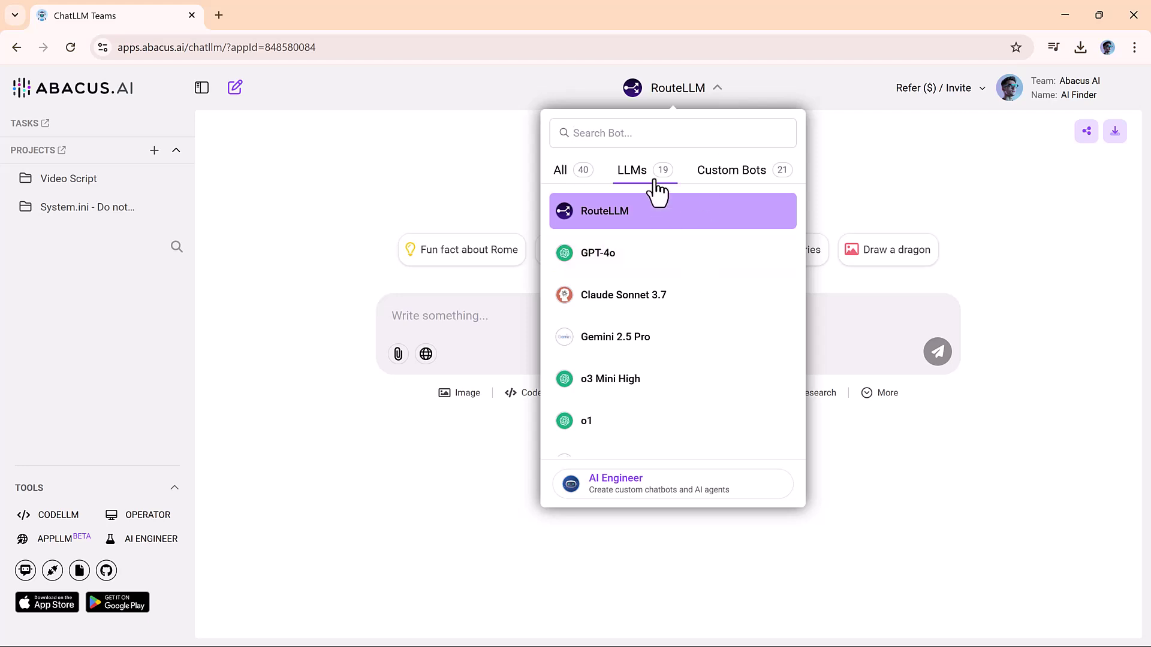
left_click(743, 178)
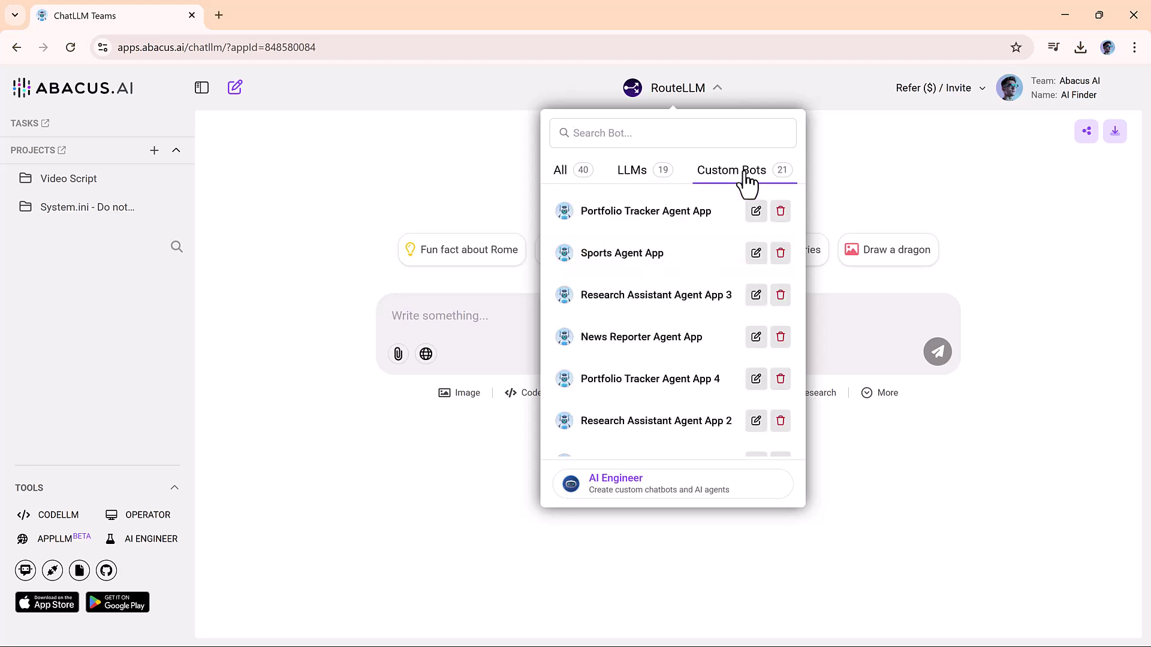
left_click(623, 179)
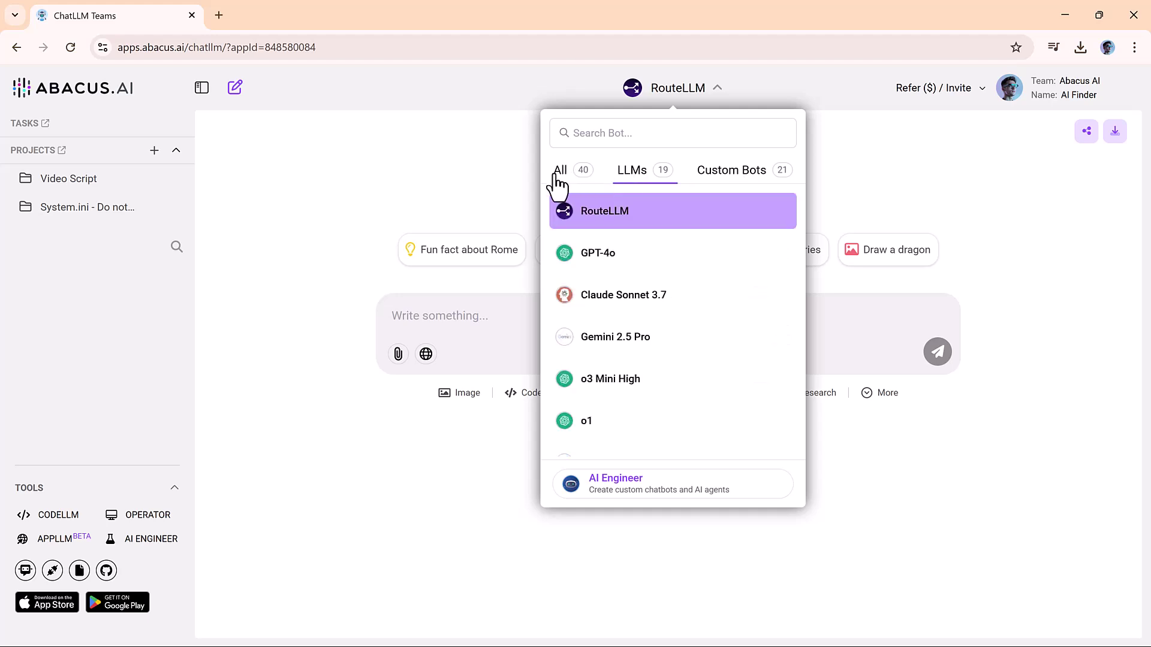
scroll(604, 275, "down", 1)
scroll(603, 274, "down", 4)
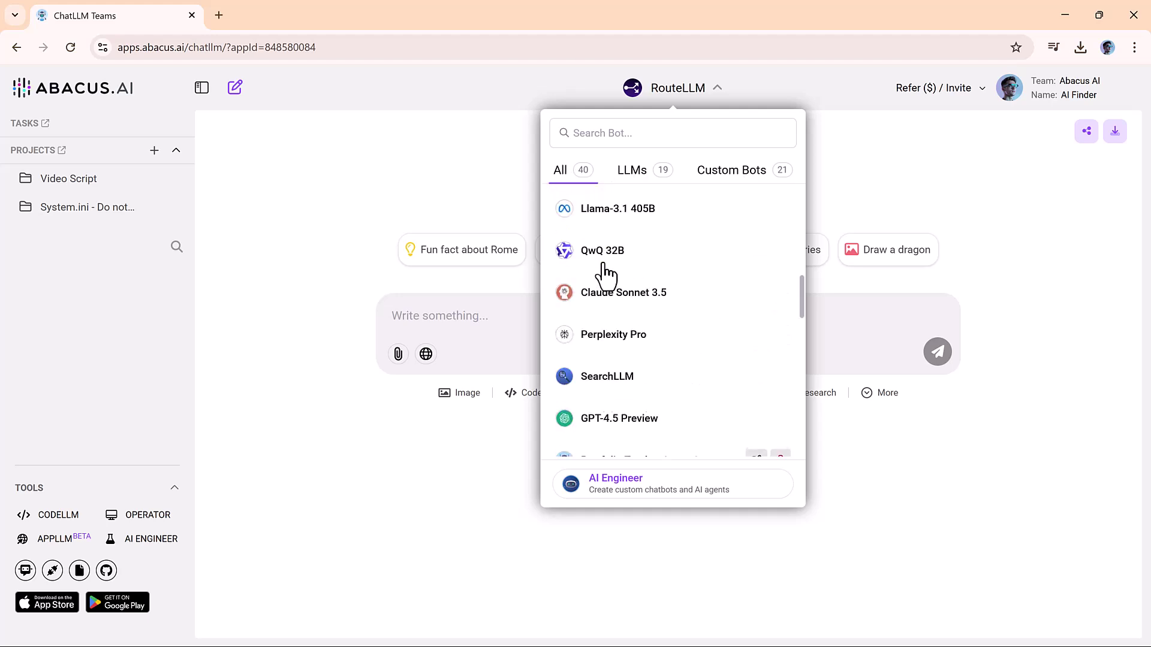
scroll(603, 274, "down", 7)
scroll(604, 274, "down", 7)
scroll(603, 274, "up", 6)
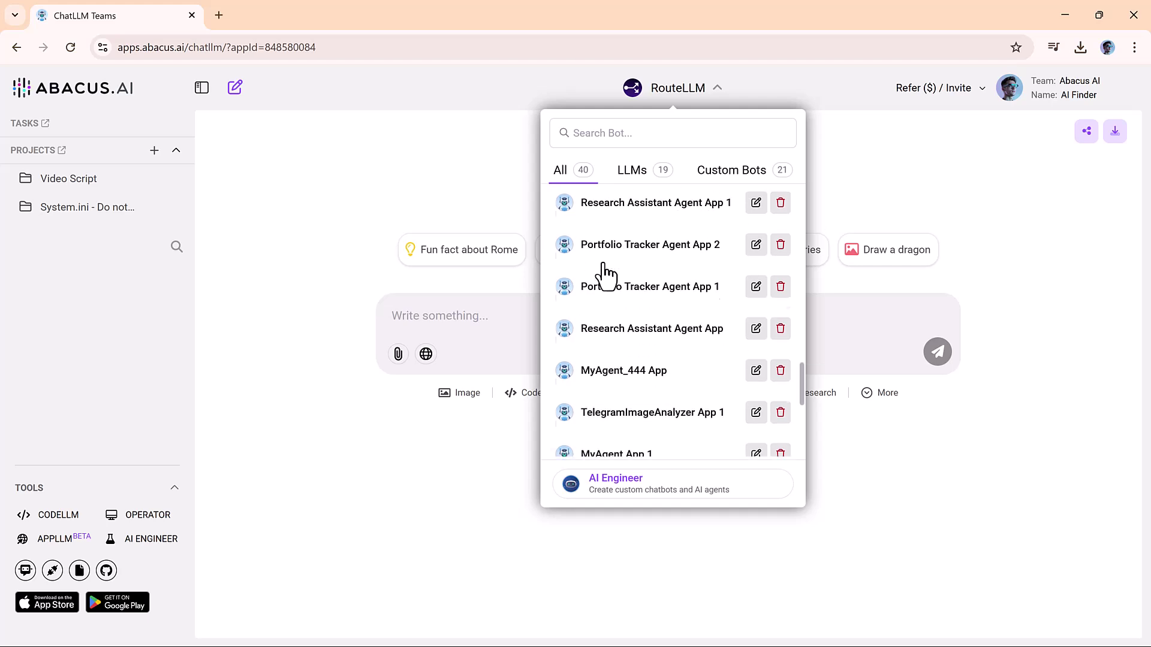
scroll(603, 274, "up", 7)
scroll(604, 274, "up", 6)
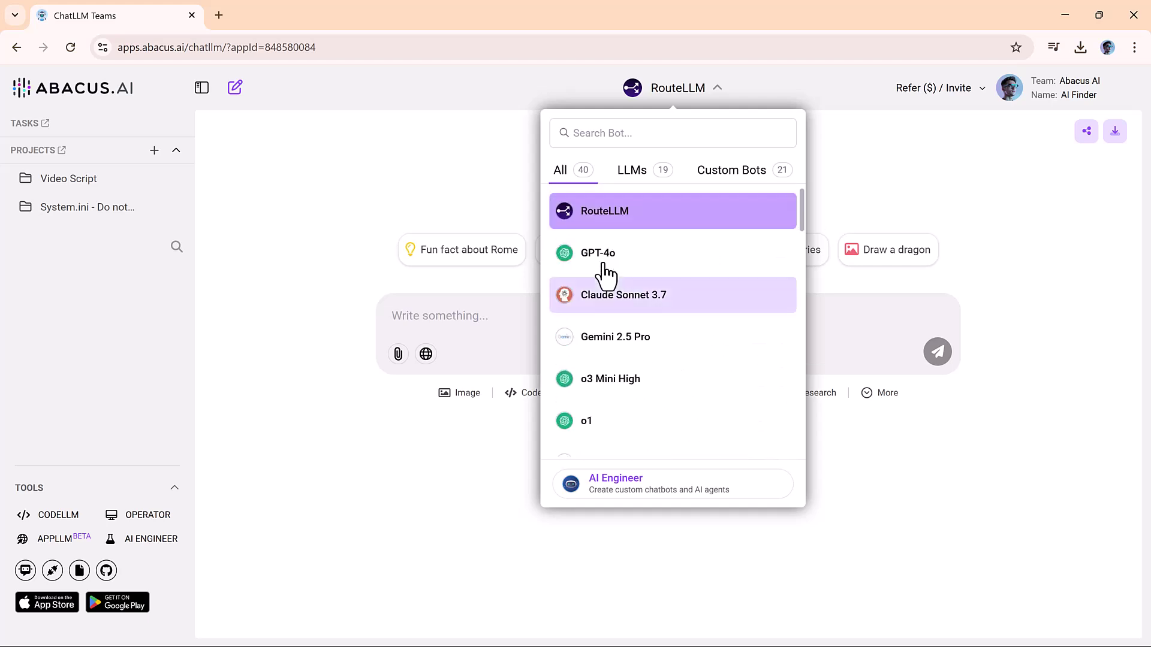
left_click(484, 320)
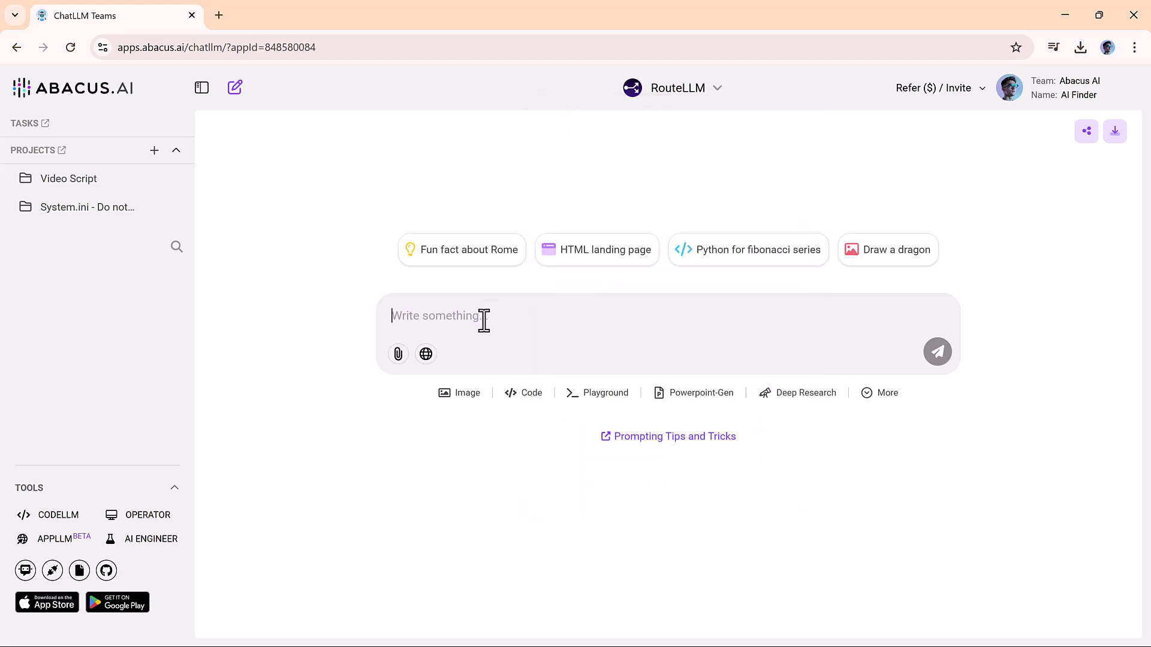
type("300-word paragraph about Editing tips & tools")
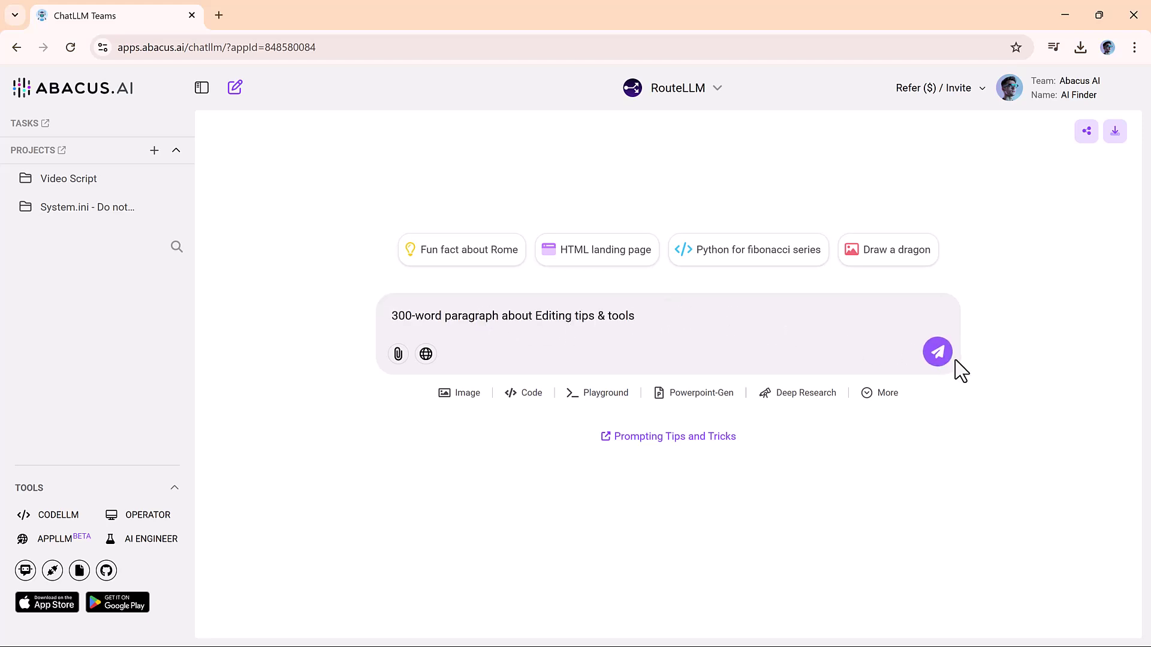
Step: Send the editing-tips prompt, then re-ask it with the GPT-4o model
left_click(938, 353)
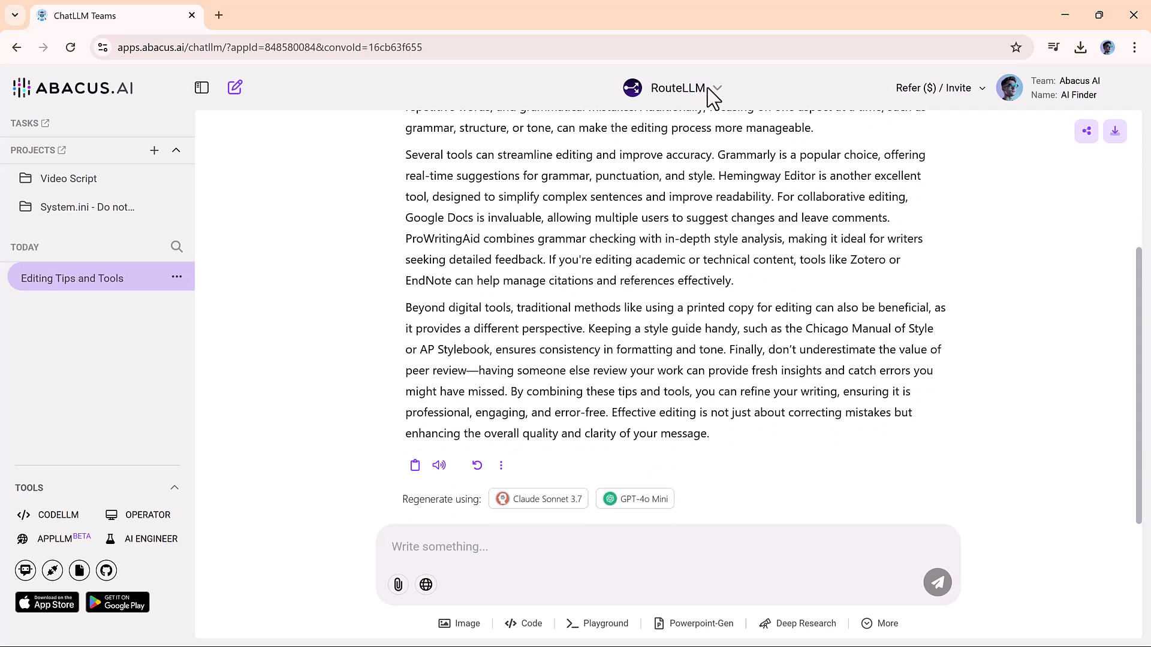
left_click(708, 88)
left_click(659, 264)
left_click(676, 549)
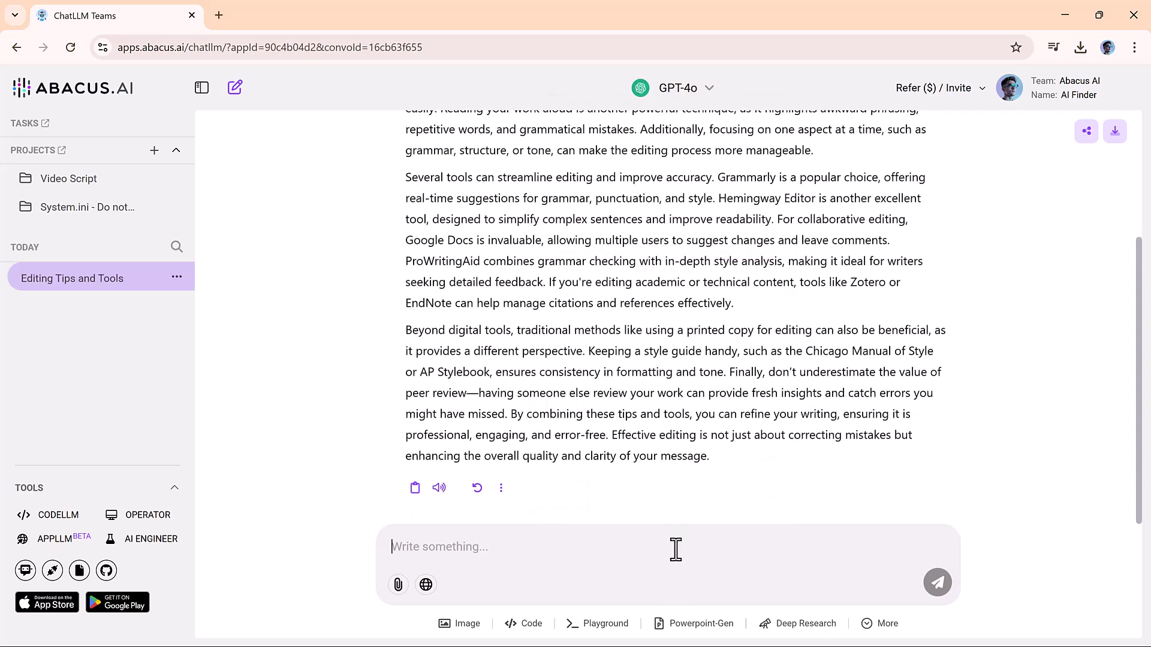
type("300-word paragraph about Editing tips & tools")
left_click(939, 586)
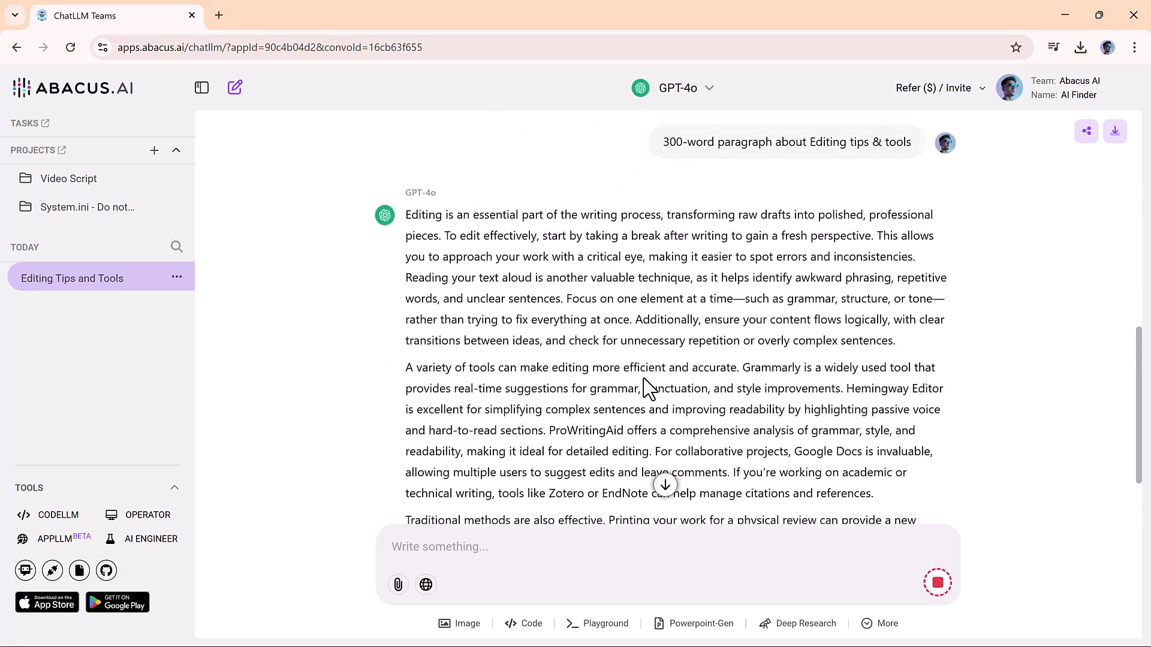
scroll(648, 387, "down", 2)
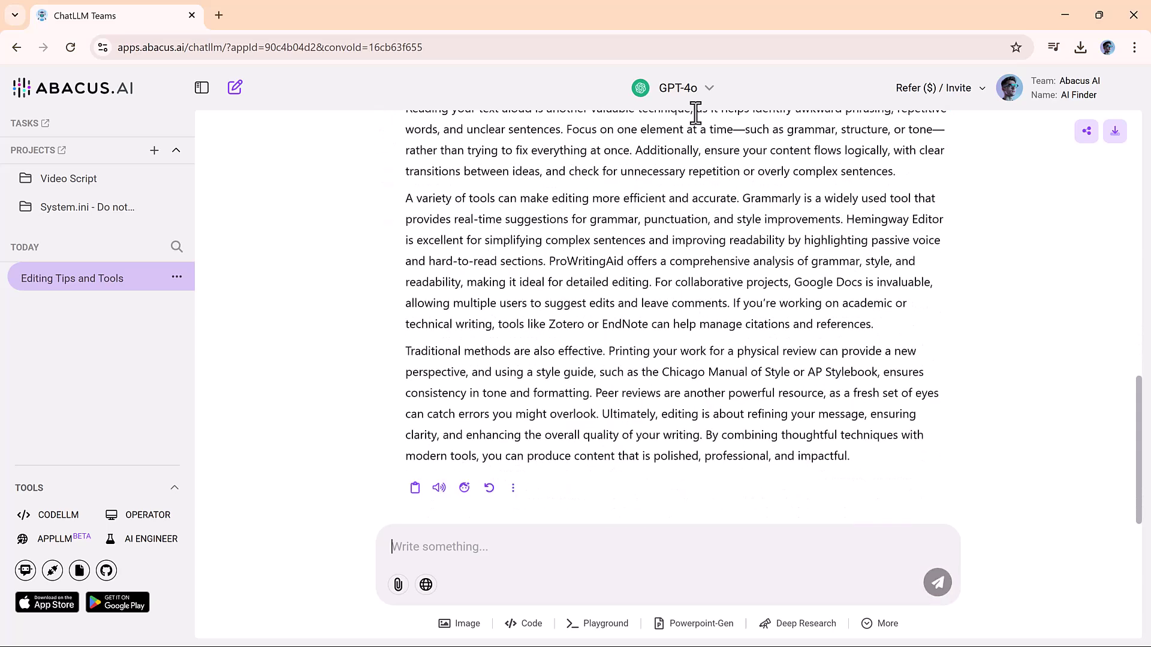
Step: Regenerate the editing-tips answer with Gemini 2.5 Pro
left_click(709, 91)
left_click(652, 346)
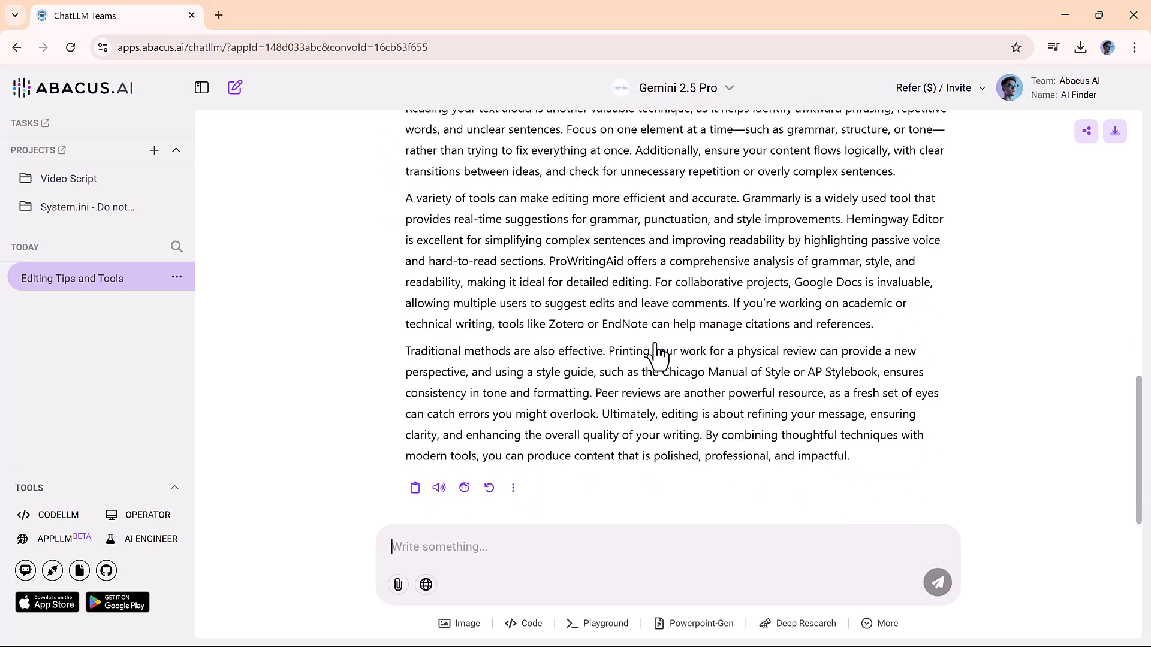
type("300-word paragraph about Editing tips & tools")
left_click(936, 582)
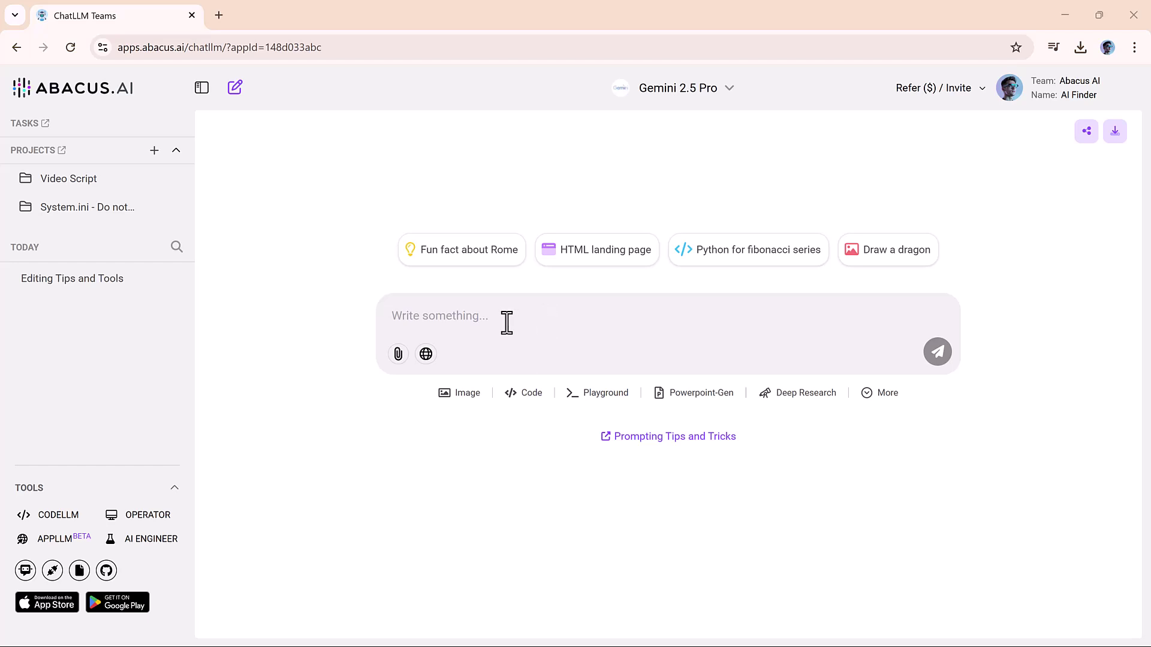
Step: Attach writing-a-formal-email.pdf from the computer and ask for a summary
left_click(398, 355)
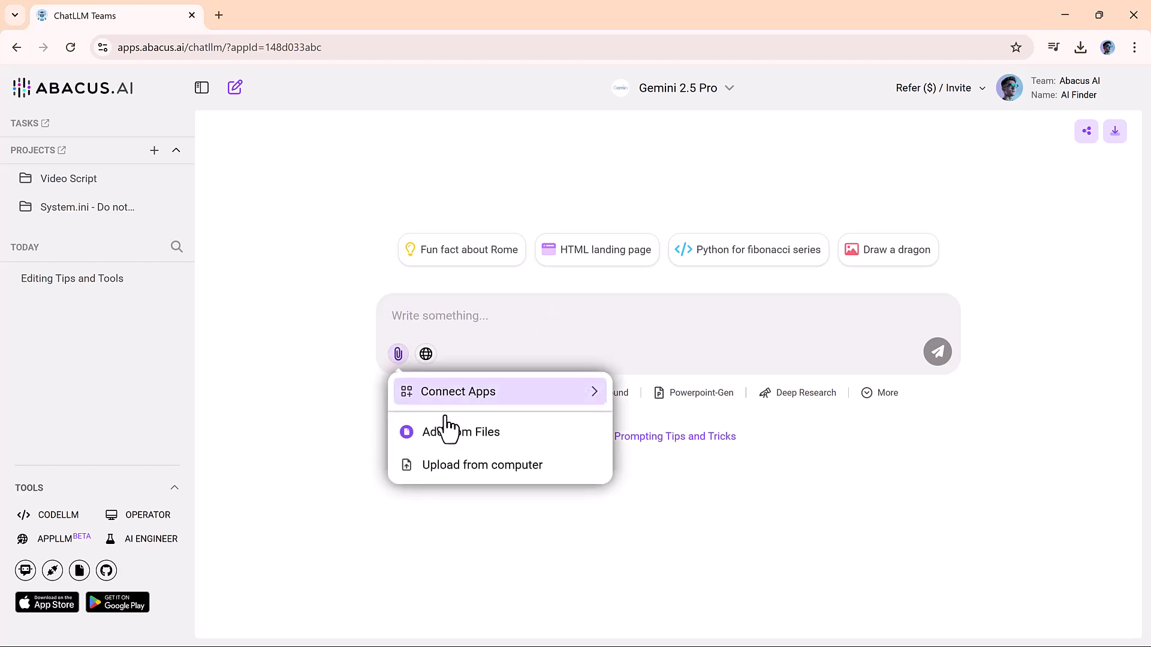
left_click(499, 477)
left_click(261, 166)
left_click(457, 333)
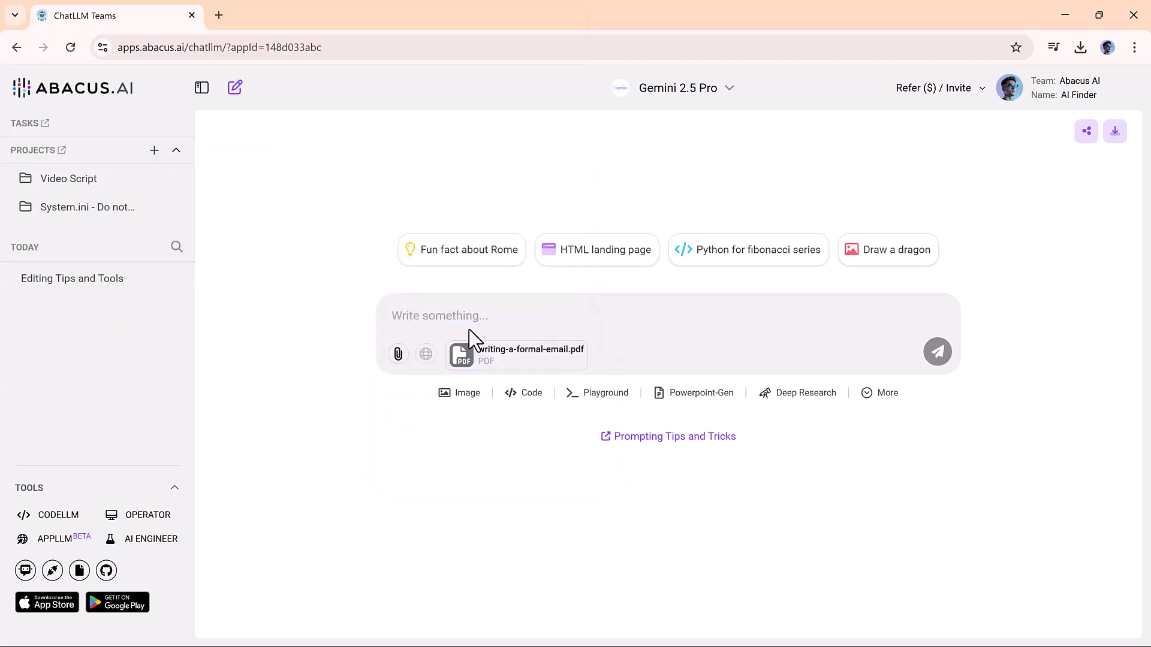
left_click(533, 319)
type("summarize it")
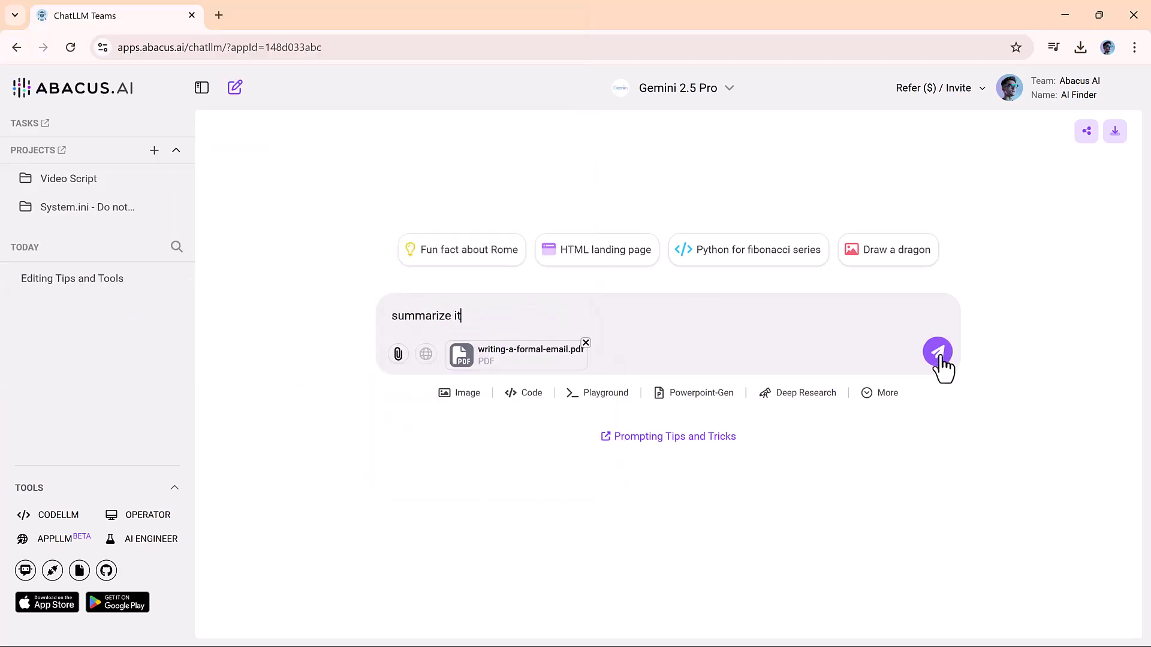
left_click(937, 351)
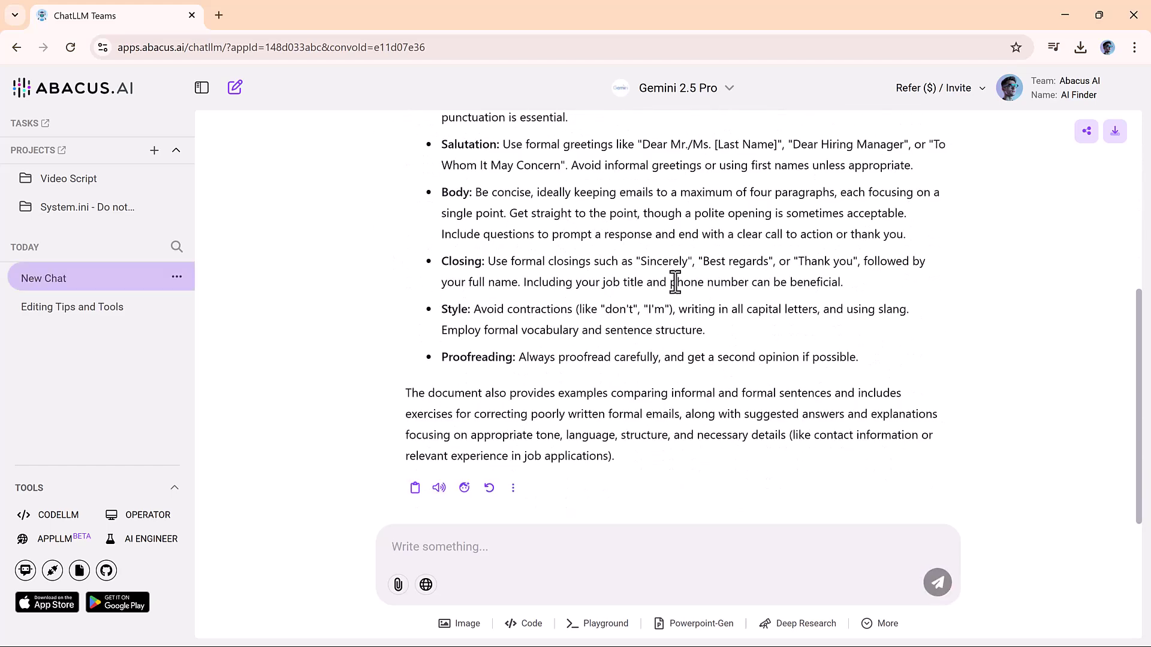
Step: Re-ask for the document summary using GPT-4o
left_click(729, 88)
left_click(648, 255)
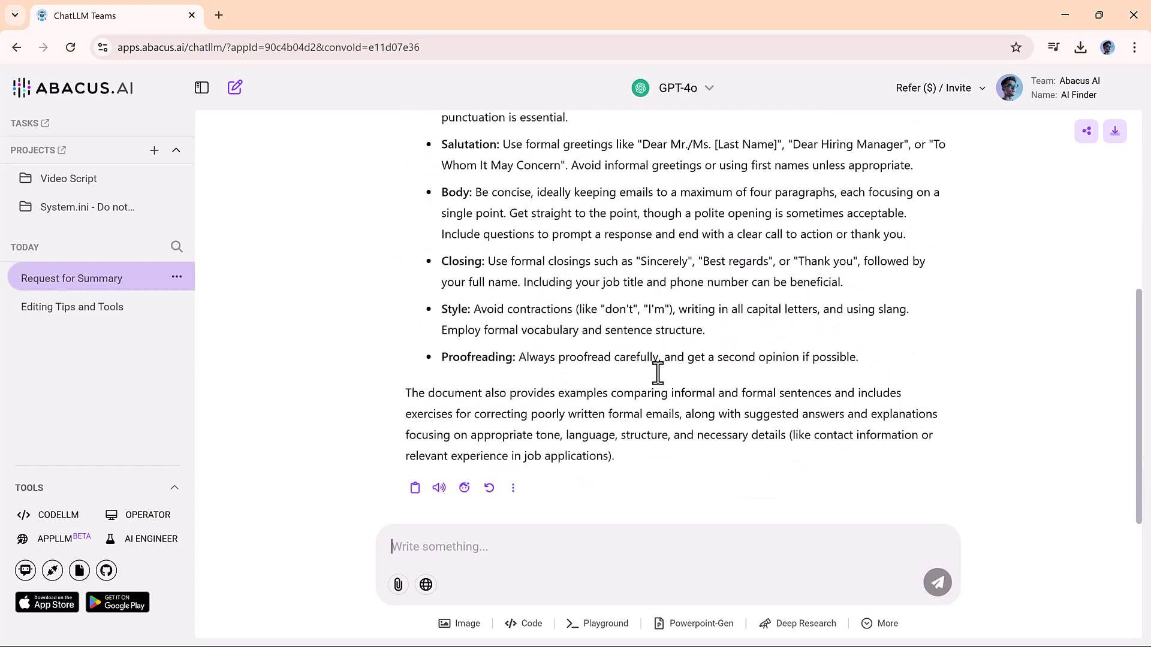
type("summarize the document")
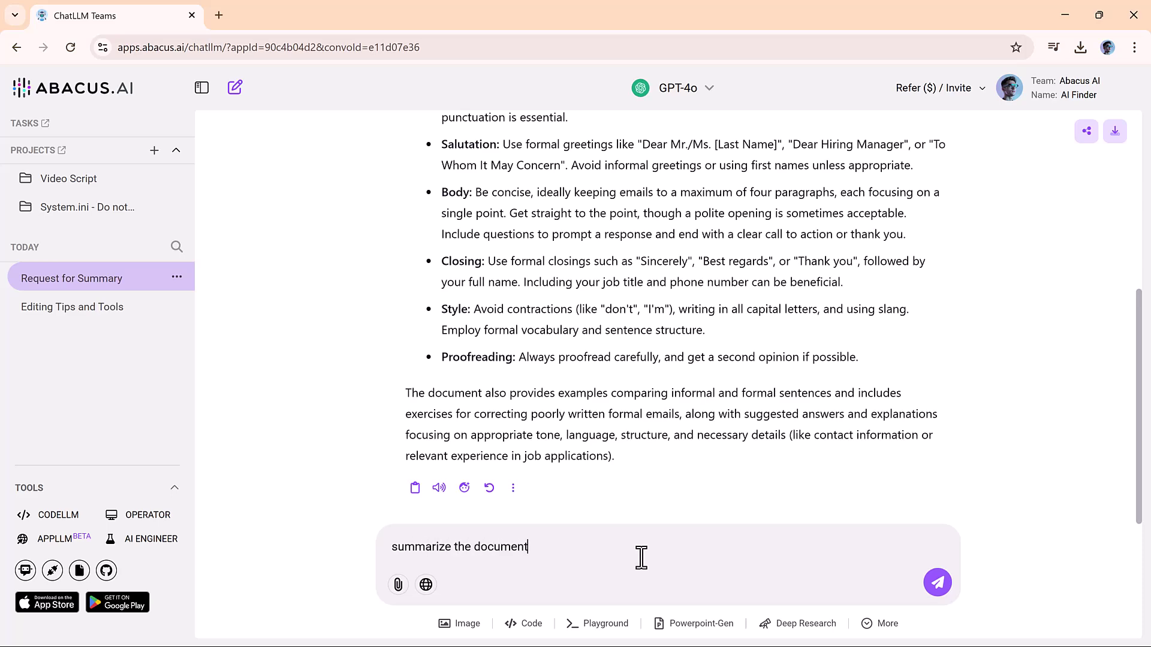
key("Return")
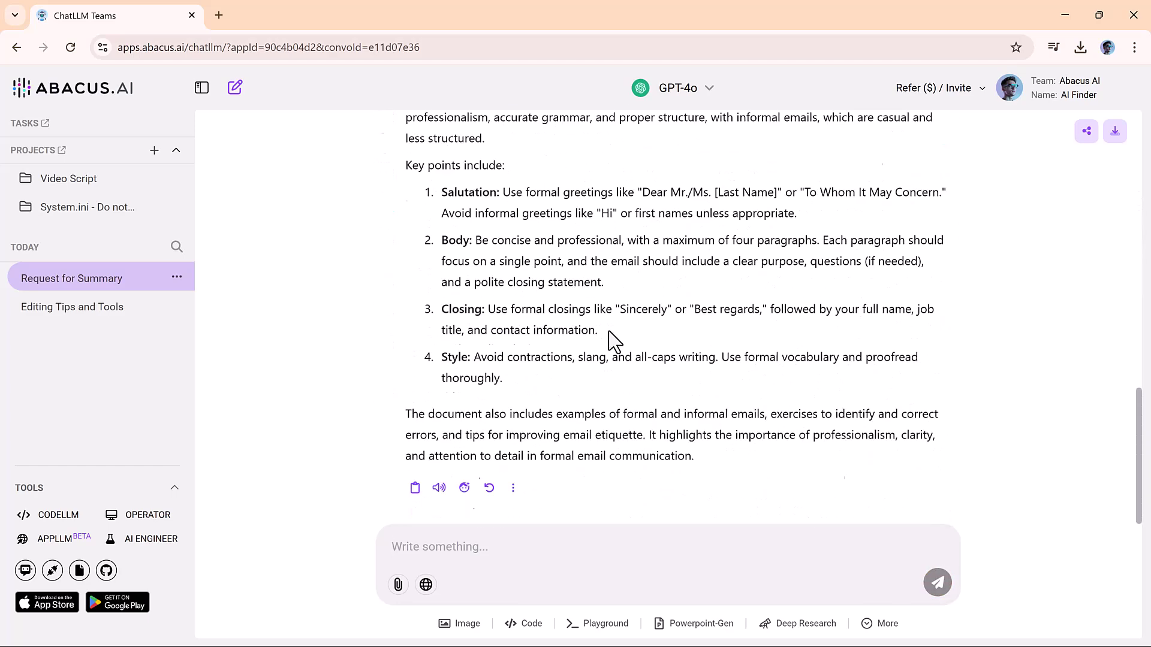
scroll(612, 340, "up", 10)
Step: Preview the attached PDF through its last page, close it, and start a new chat
left_click(809, 141)
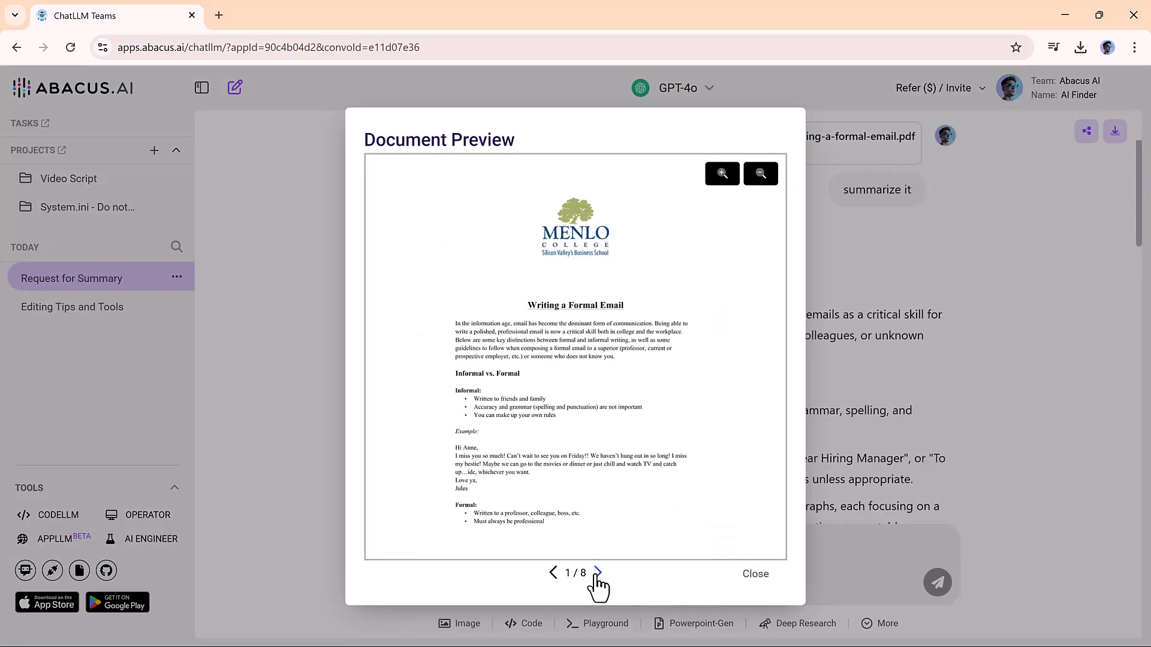
left_click(597, 572)
left_click(597, 573)
left_click(597, 573)
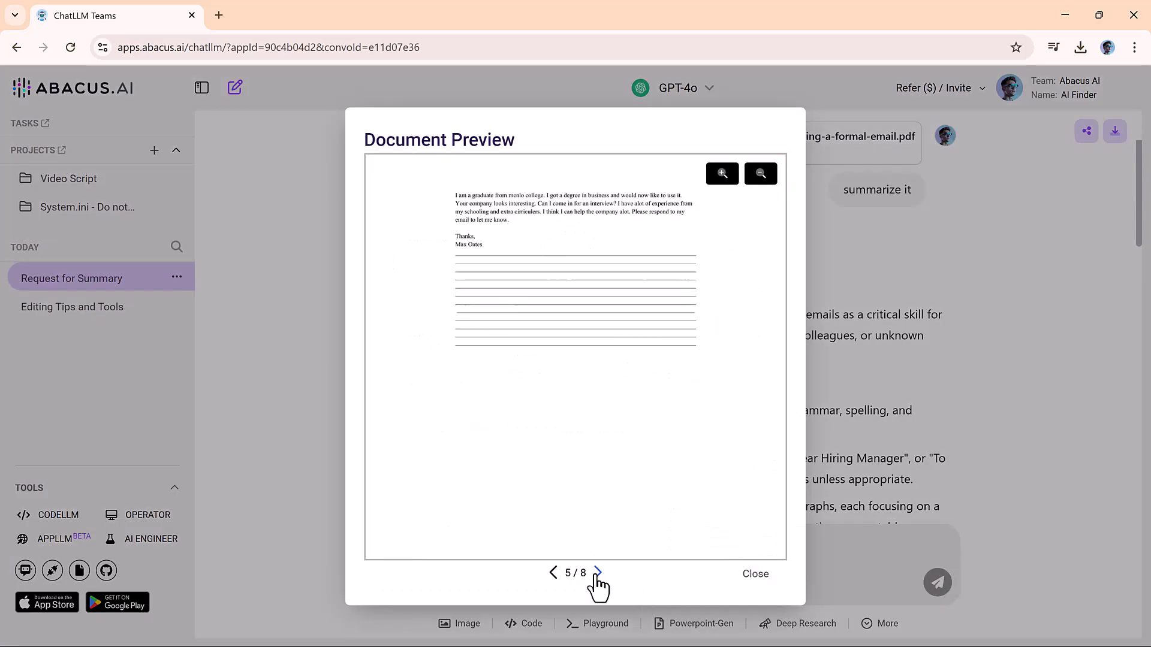
left_click(597, 573)
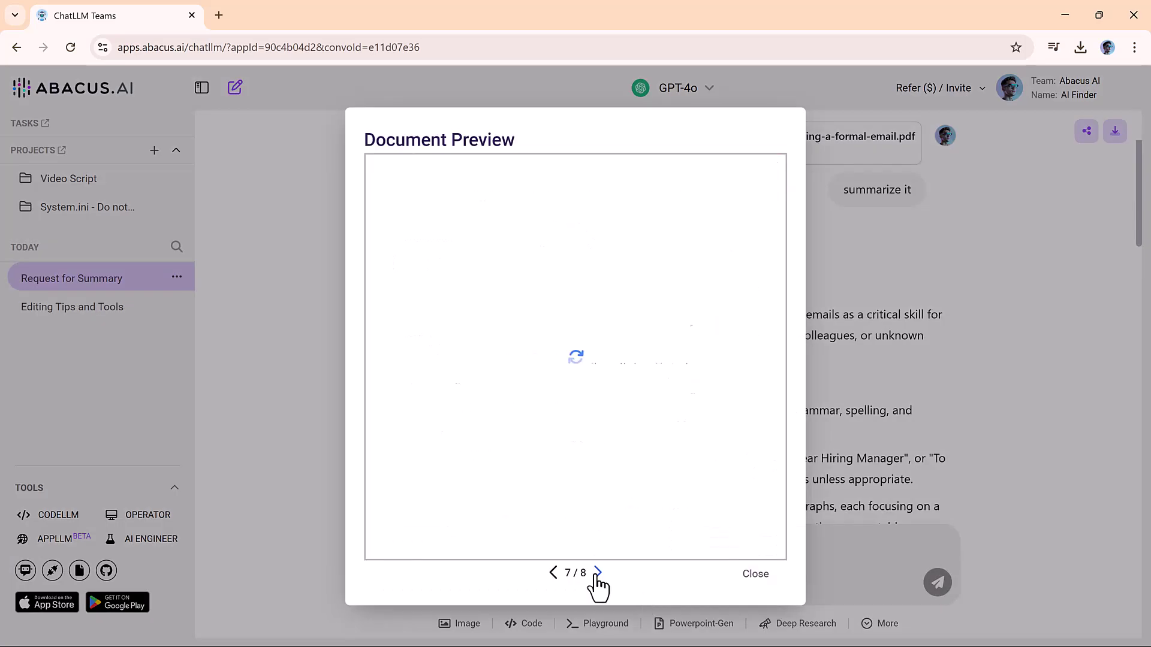
left_click(754, 577)
left_click(234, 88)
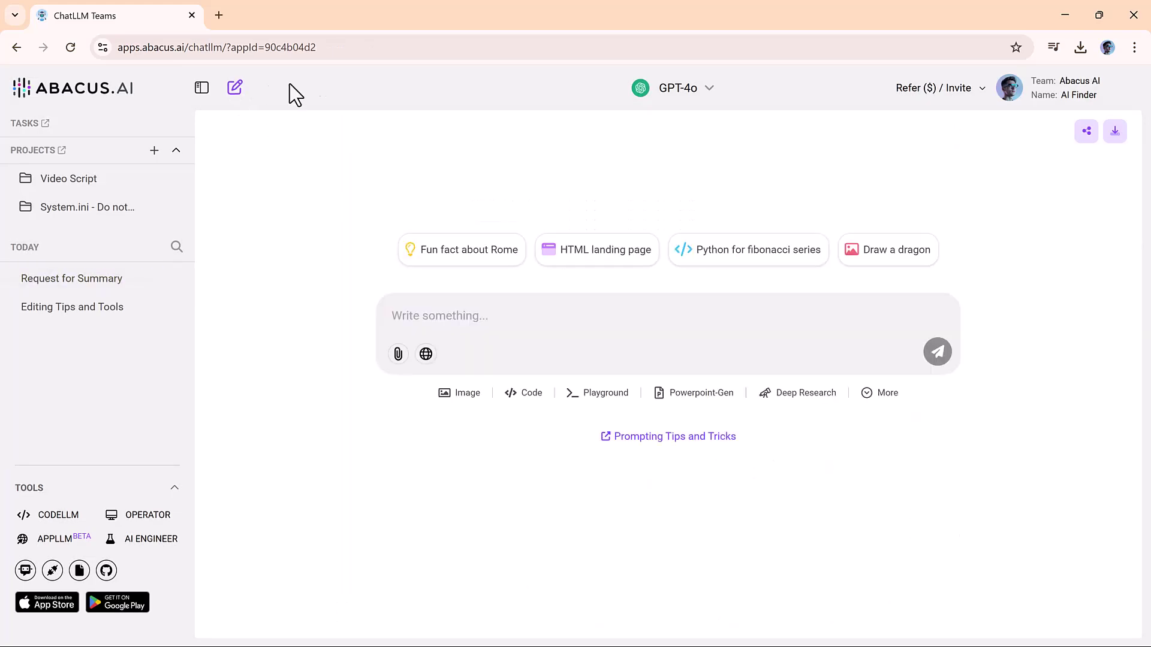
Step: Set up image generation with Recraft as the model and the floating island prompt
left_click(461, 396)
left_click(560, 250)
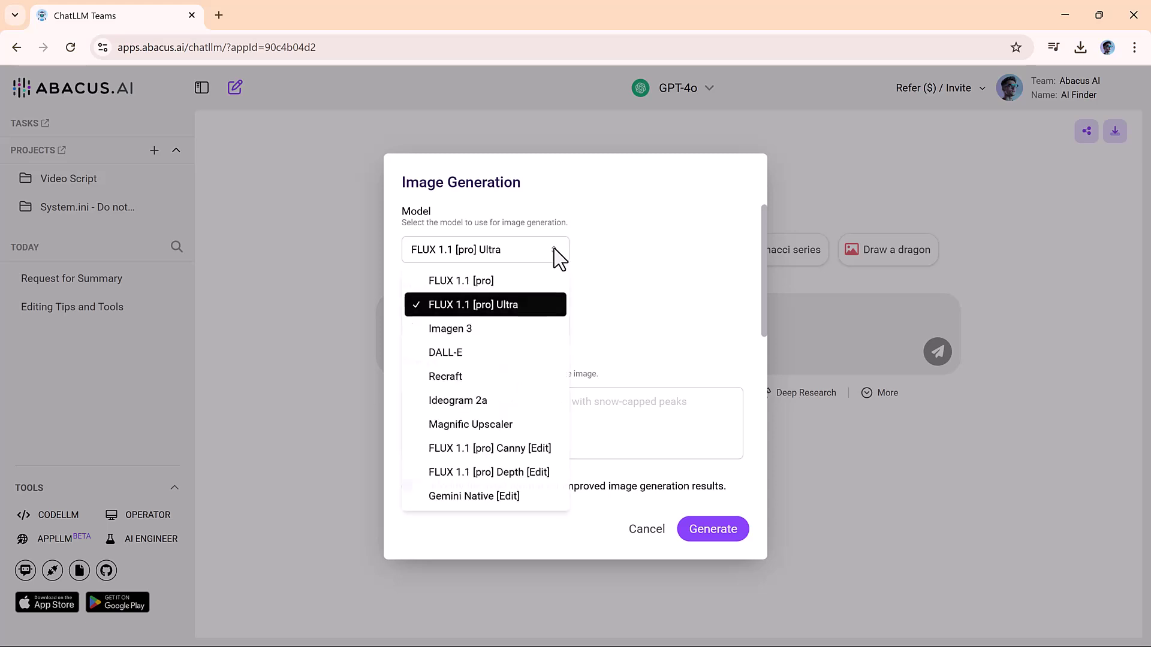
left_click(524, 387)
scroll(608, 346, "down", 1)
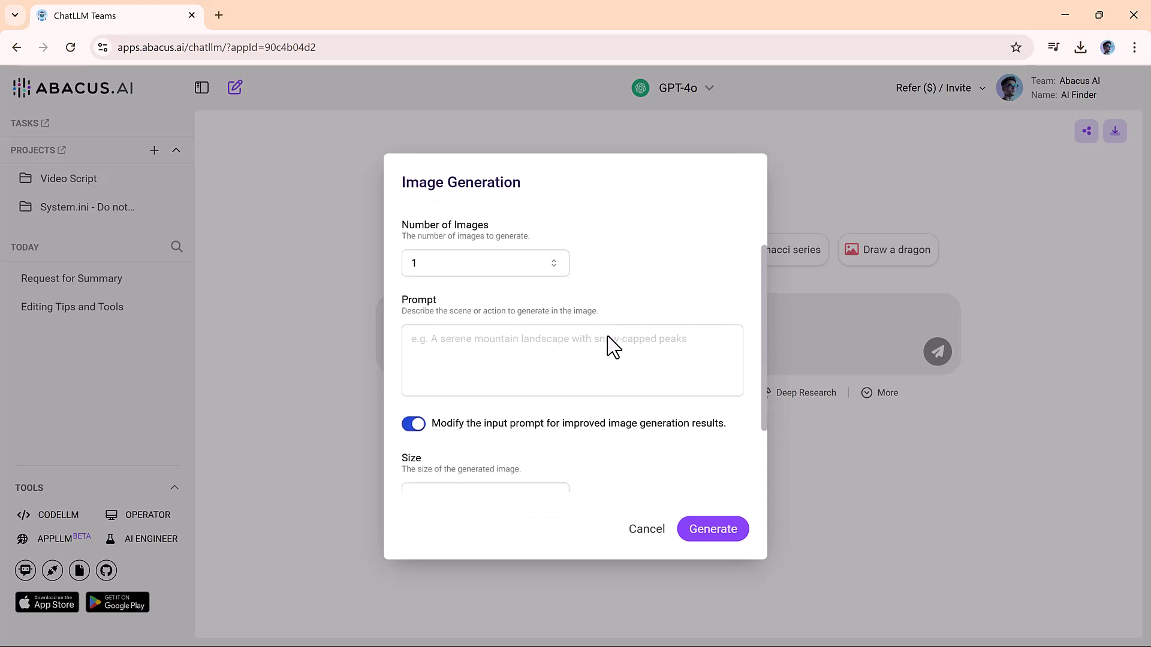
left_click(561, 340)
type("A floating island with an upside-down castle, drifting through a sky filled with giant glowing jellyfish.")
scroll(583, 362, "down", 1)
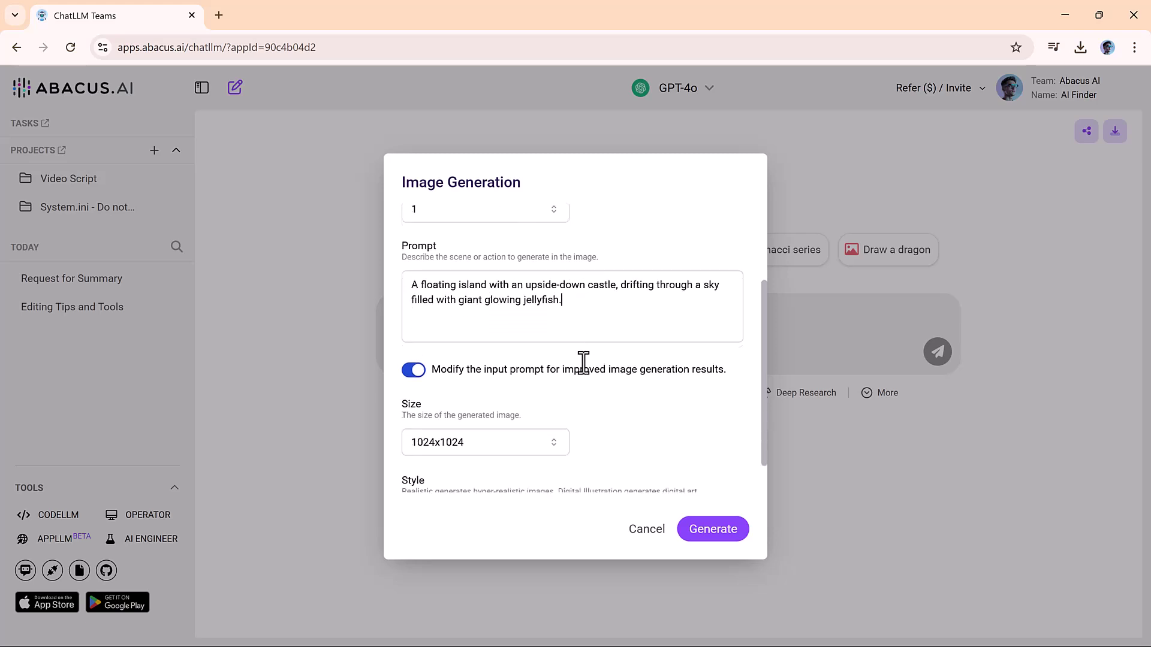
scroll(594, 406, "down", 1)
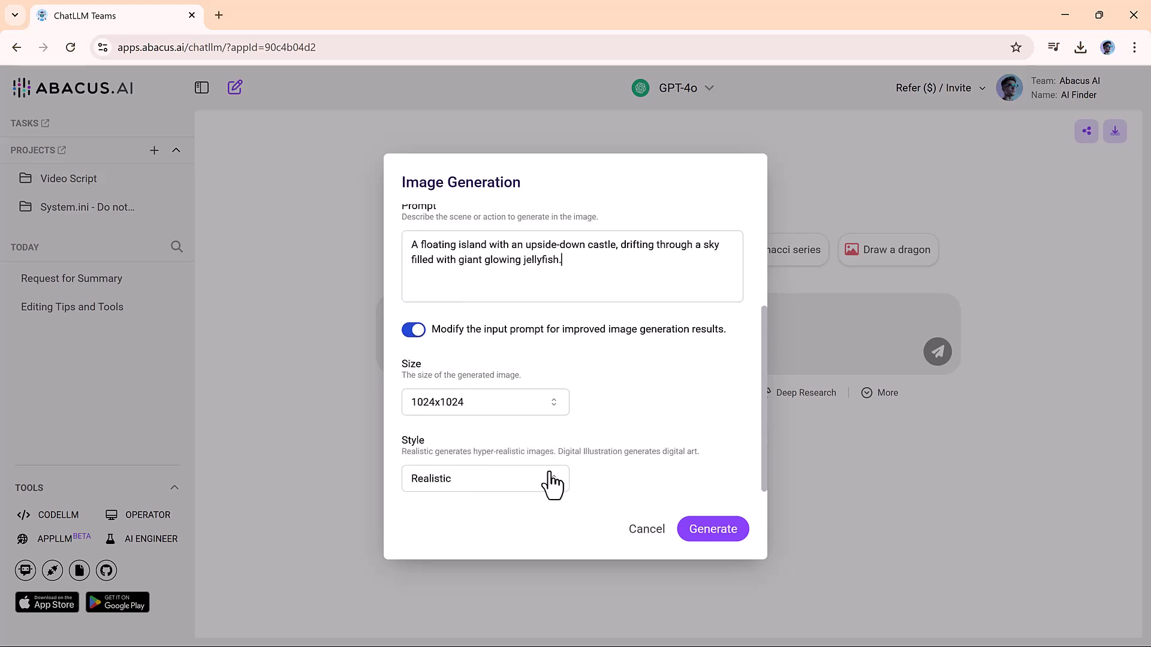
Step: Keep 1024x1024 size and Realistic style and generate the floating island image
left_click(558, 409)
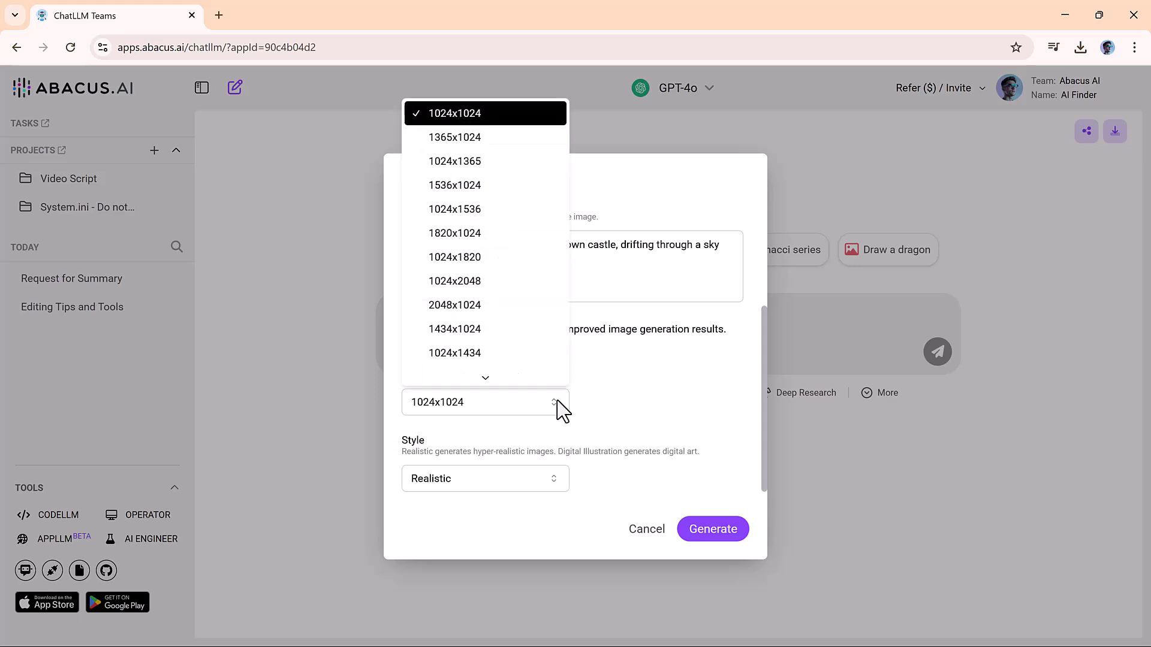
left_click(558, 411)
left_click(557, 481)
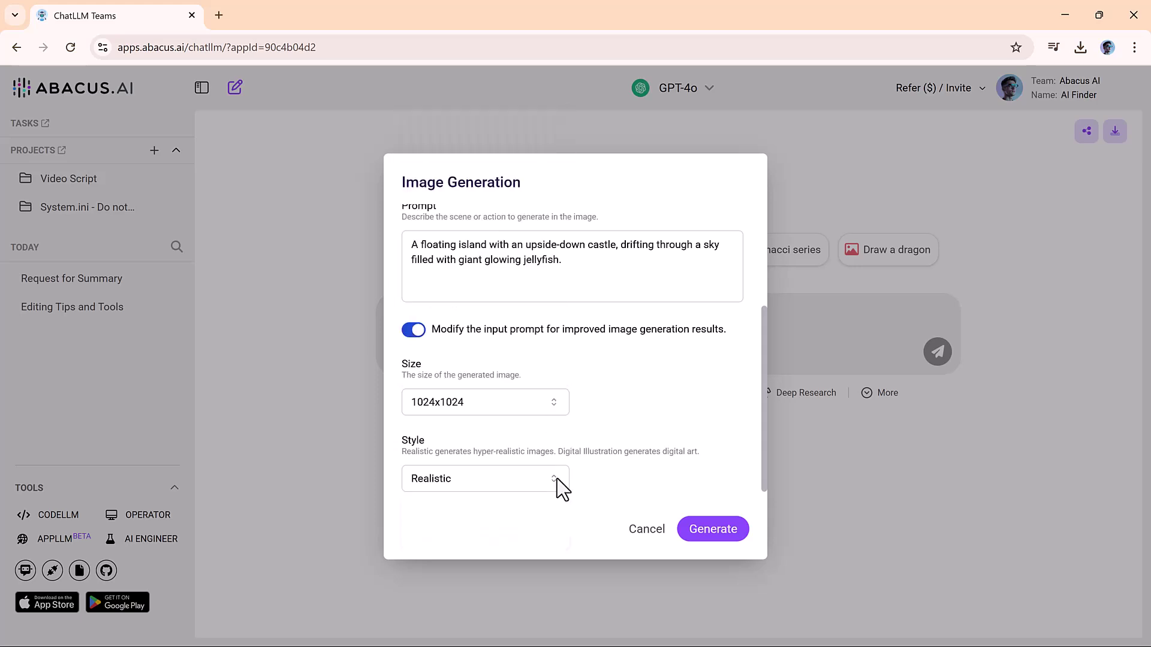
left_click(724, 534)
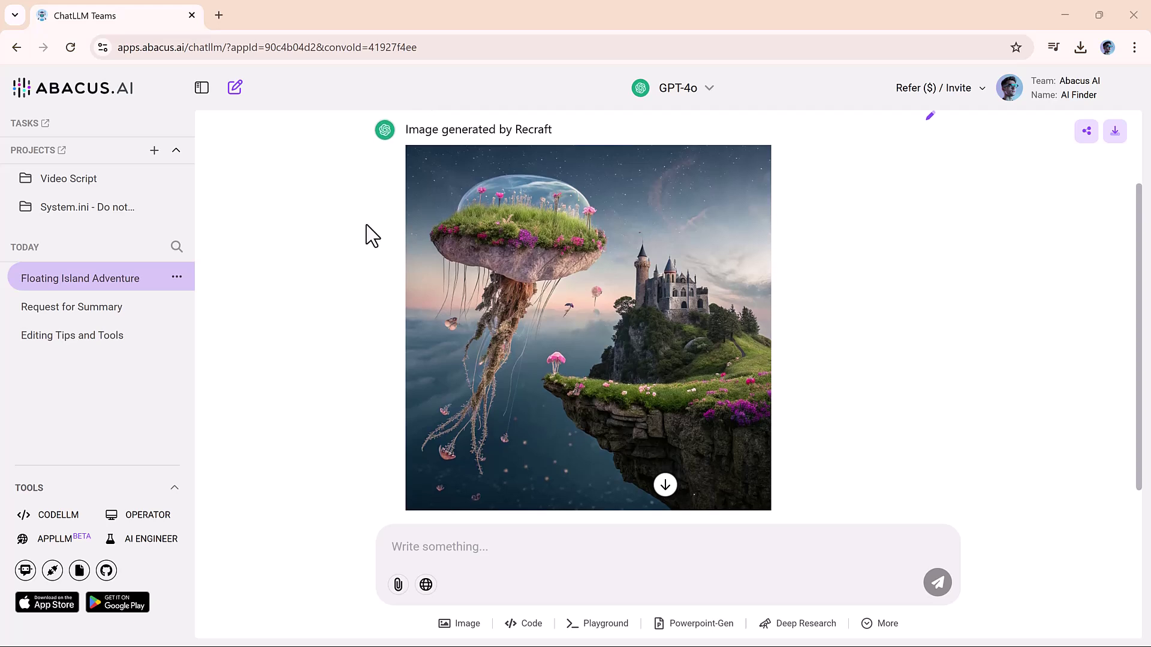
Step: In a new chat, set up Video-Gen with Luma Labs and the pasted floating island prompt
left_click(232, 93)
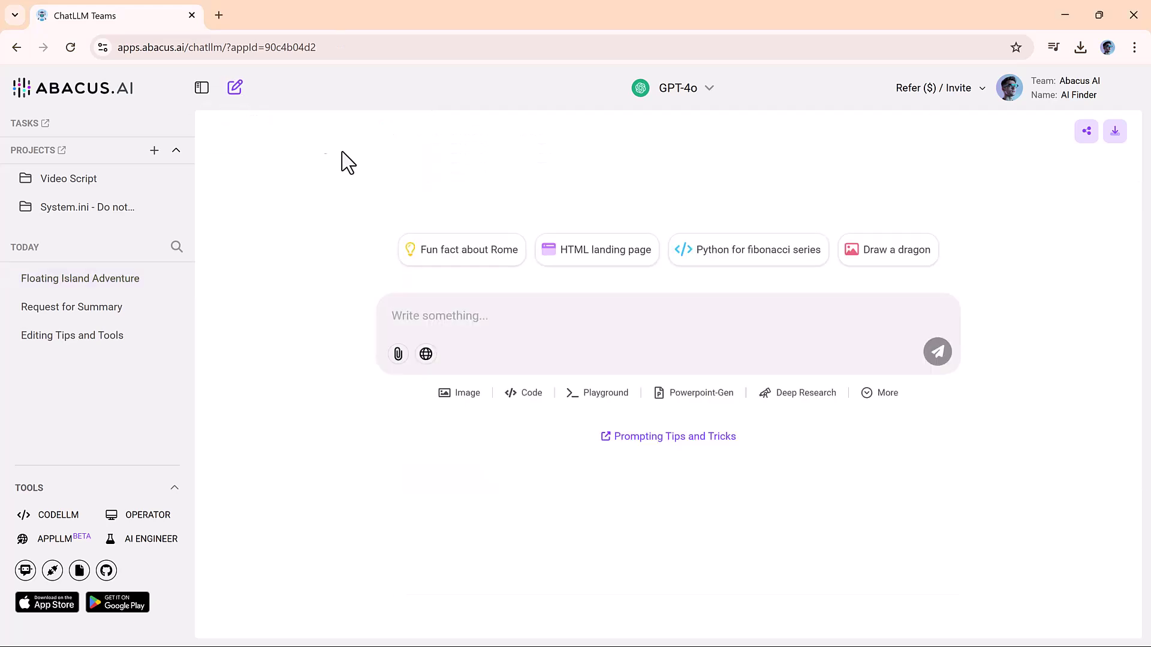
left_click(873, 396)
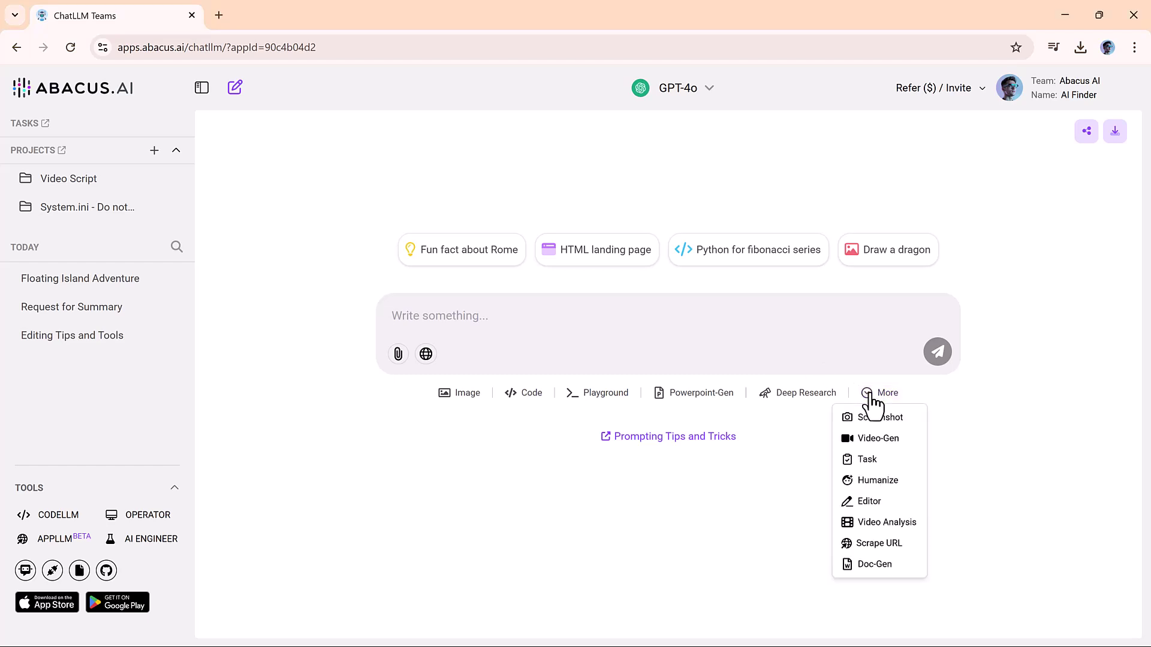
left_click(881, 439)
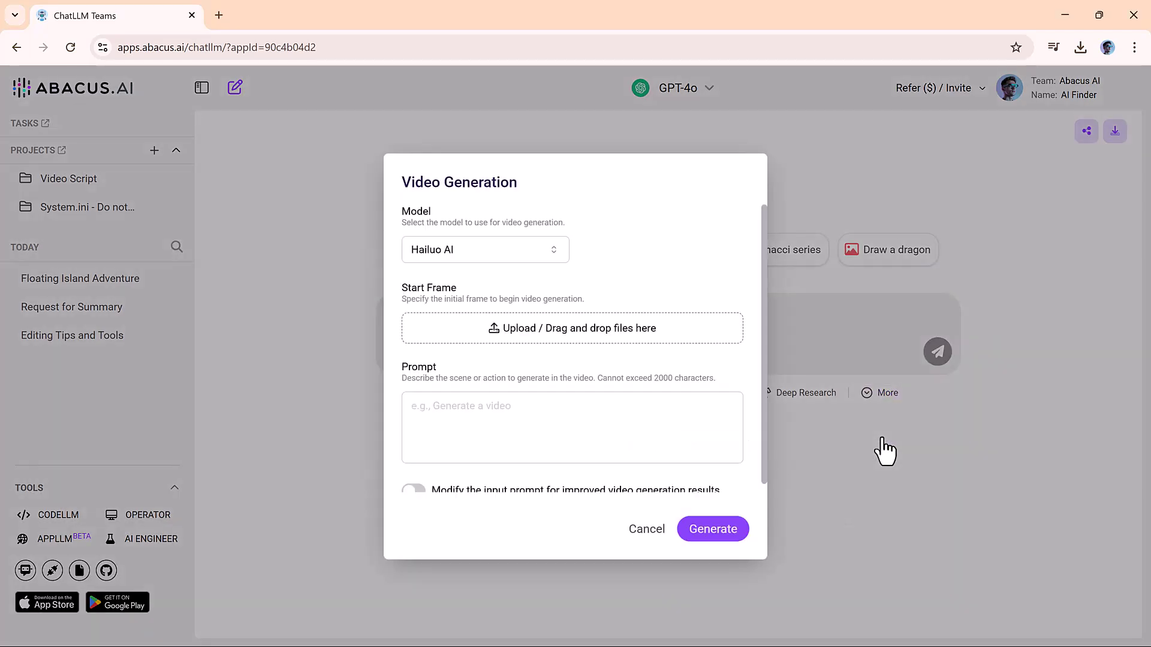
left_click(562, 251)
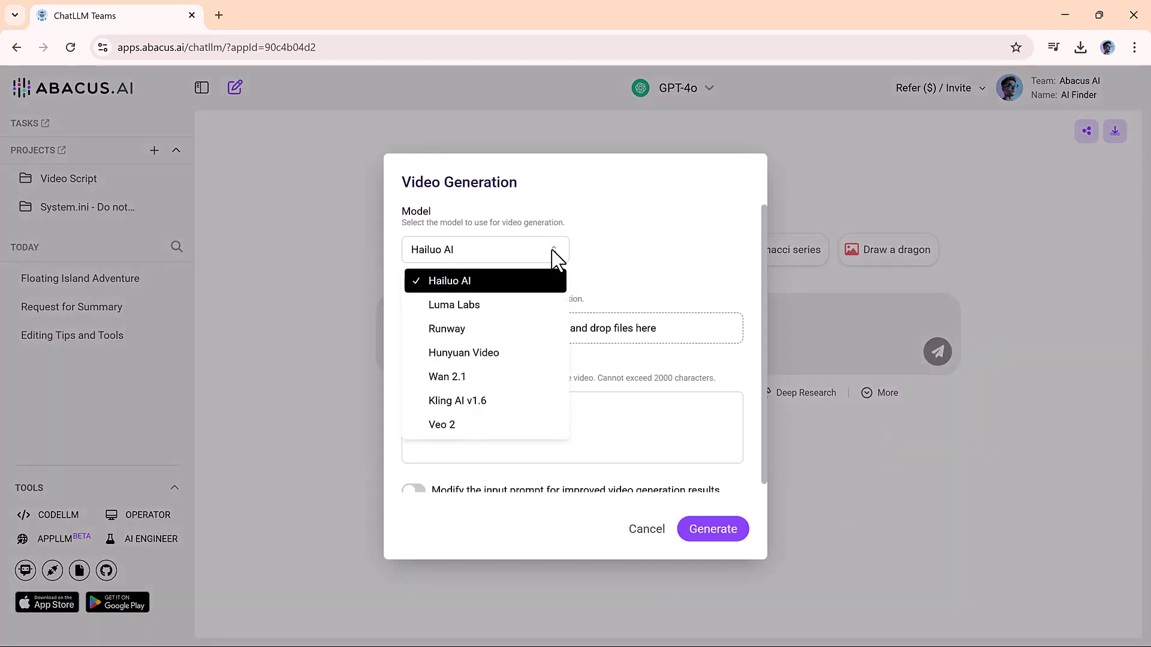
left_click(522, 310)
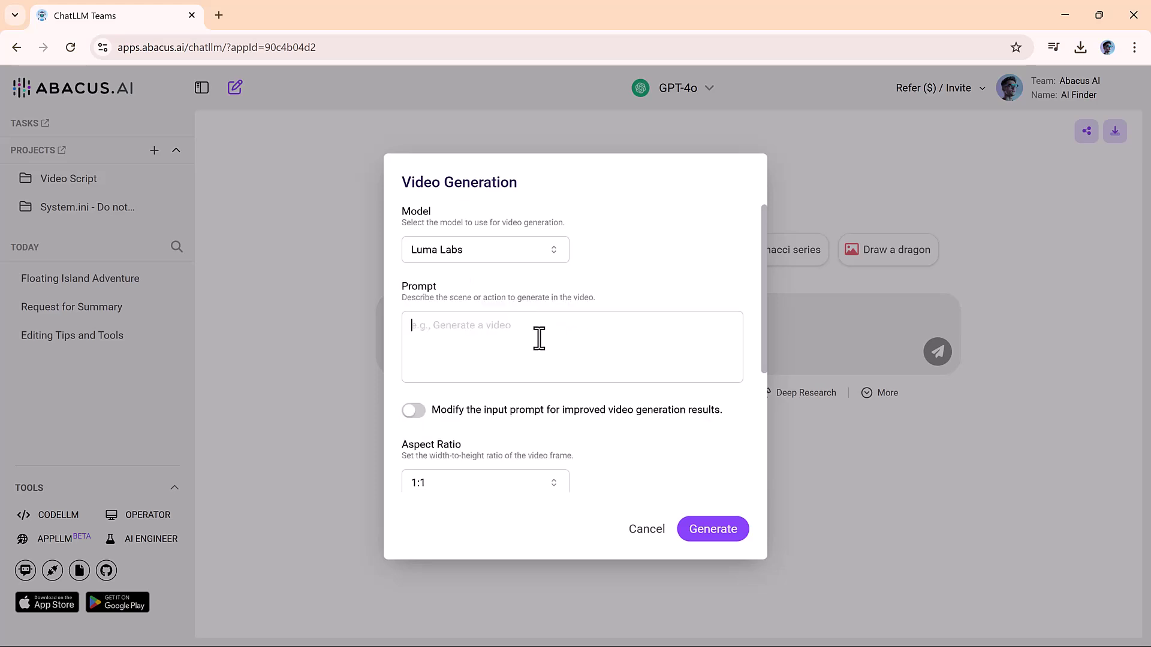
key("ctrl+v")
scroll(538, 338, "up", 3)
scroll(539, 338, "down", 3)
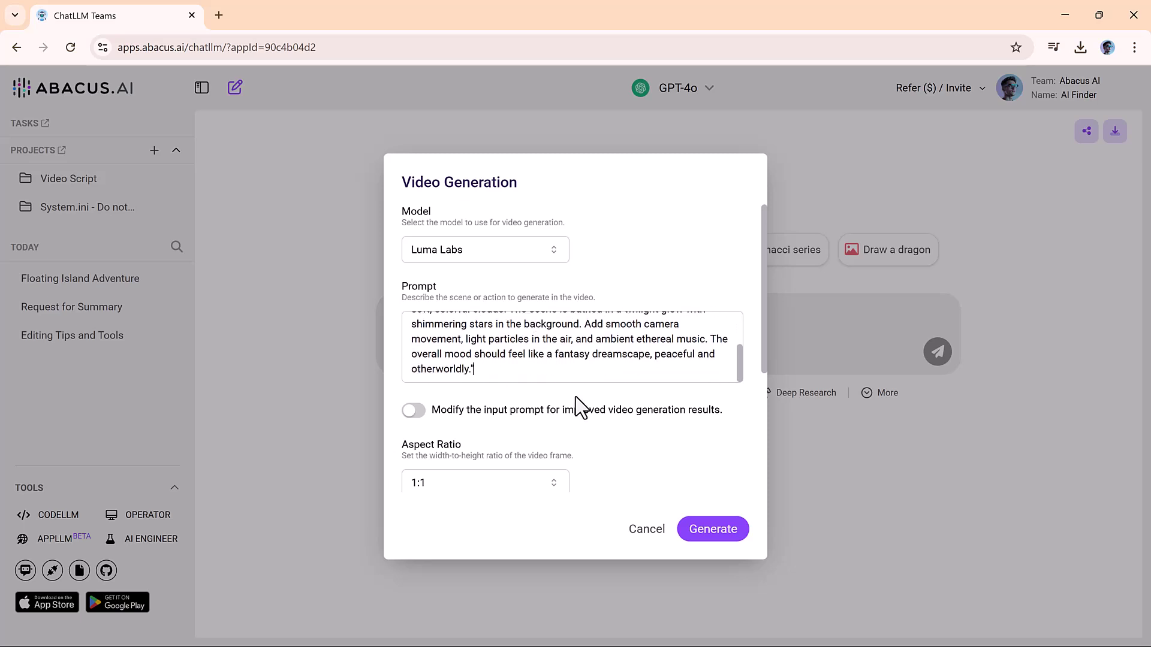
scroll(576, 409, "down", 2)
scroll(469, 338, "down", 1)
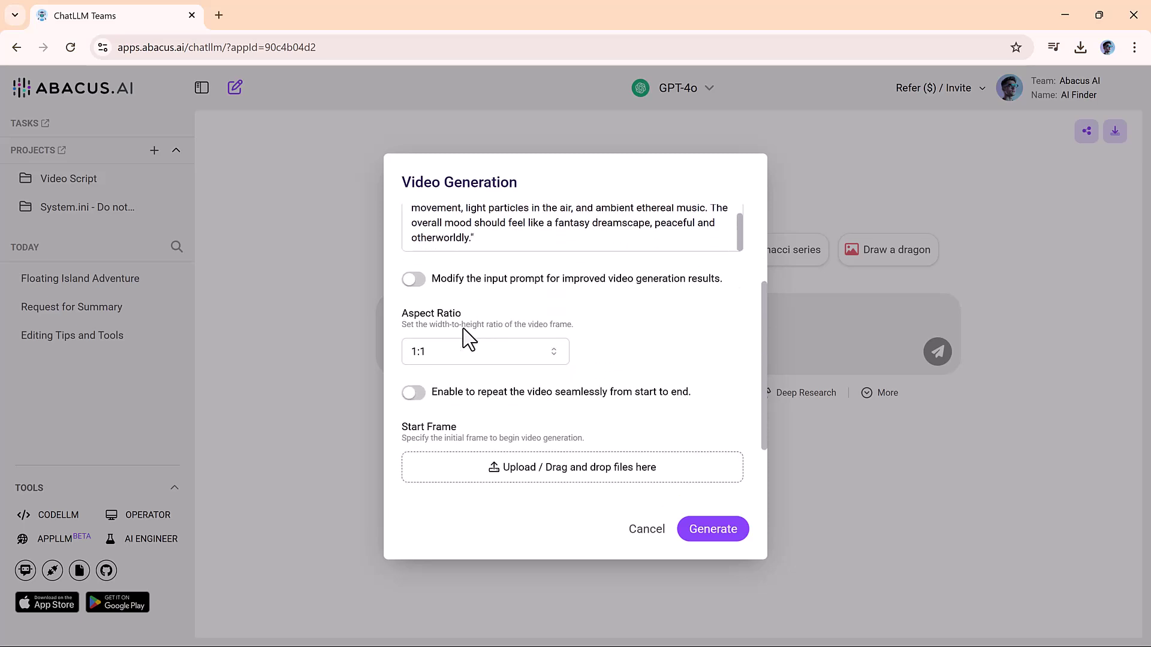
Step: Enable Modify prompt, generate the floating island video and play it fullscreen
left_click(412, 279)
scroll(488, 393, "down", 1)
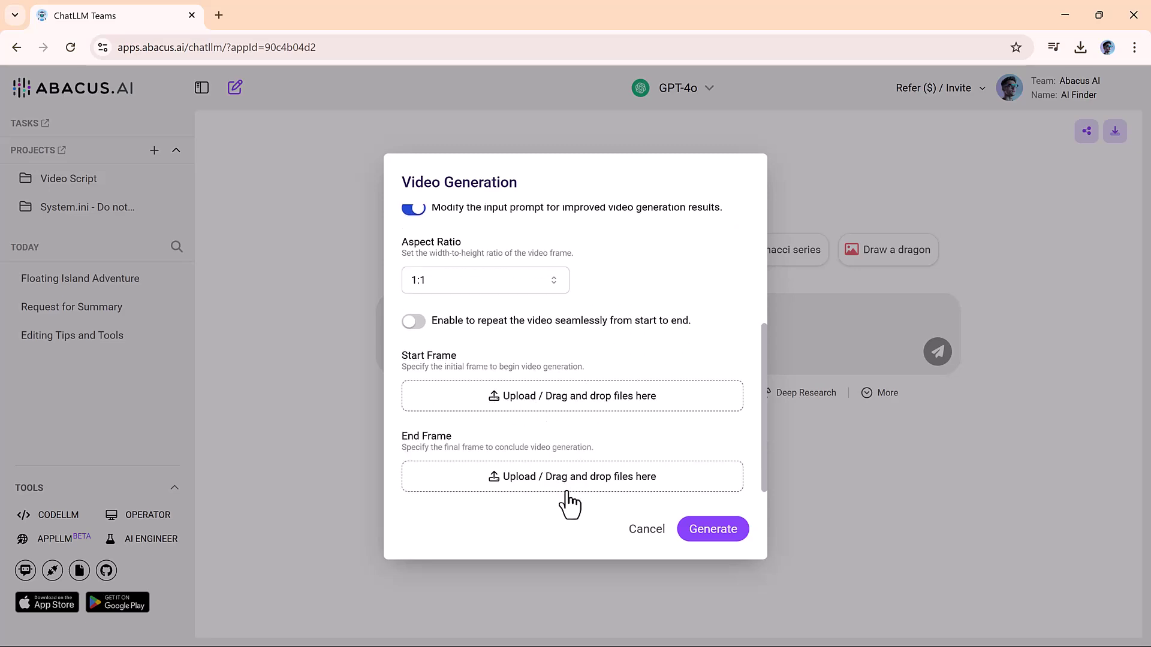
left_click(713, 532)
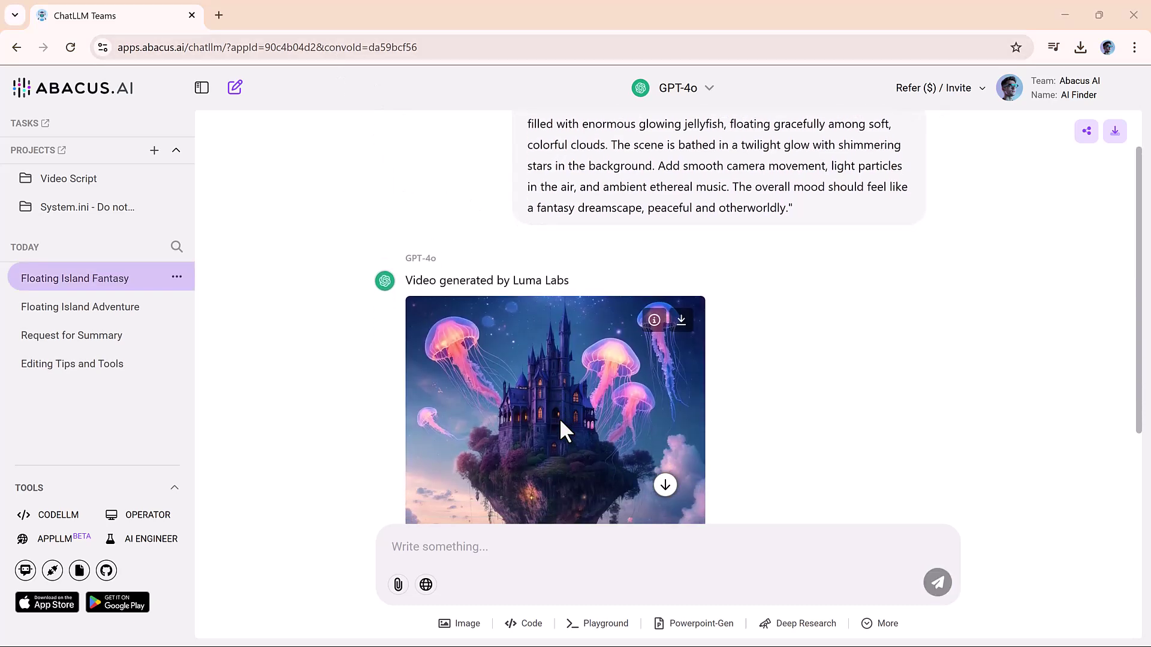
double_click(559, 419)
left_click(36, 607)
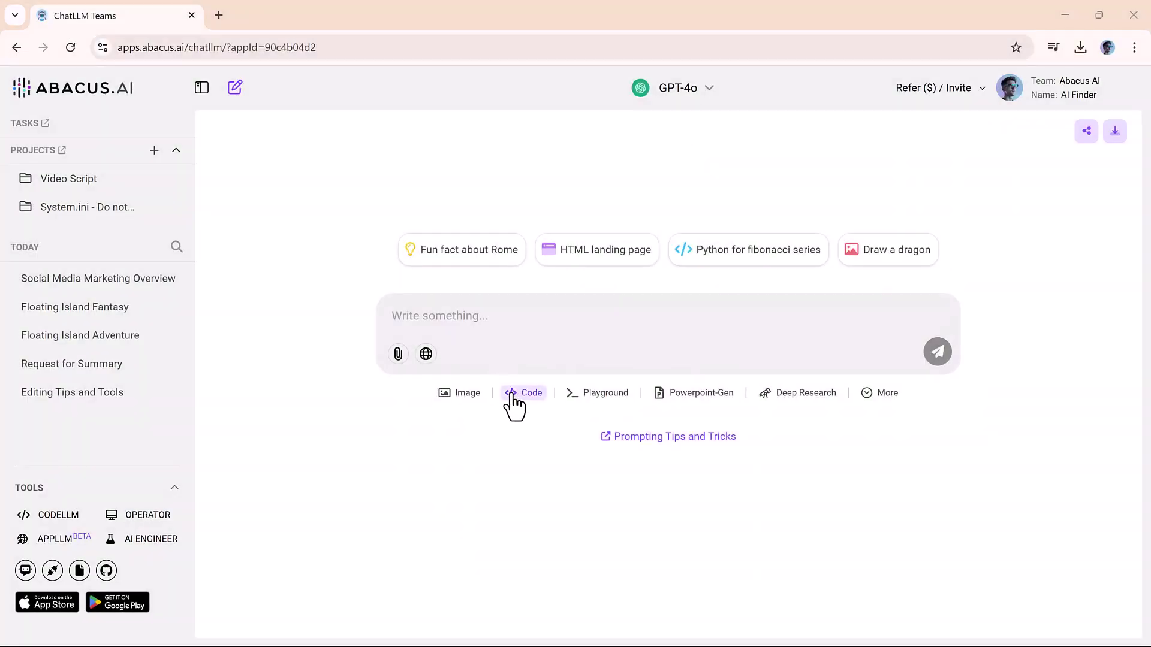
Step: Request the car SVG animation in Code mode, view its HTML source, then return to the preview
left_click(518, 396)
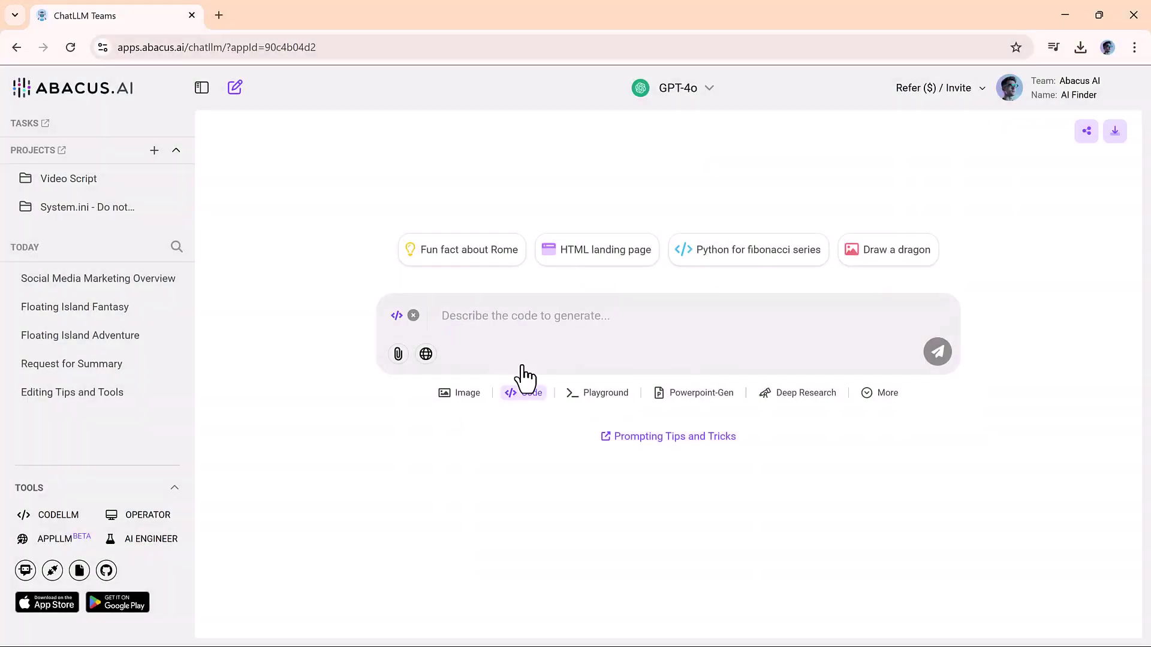
type("small car SVG moving across the screen and also run and display result.")
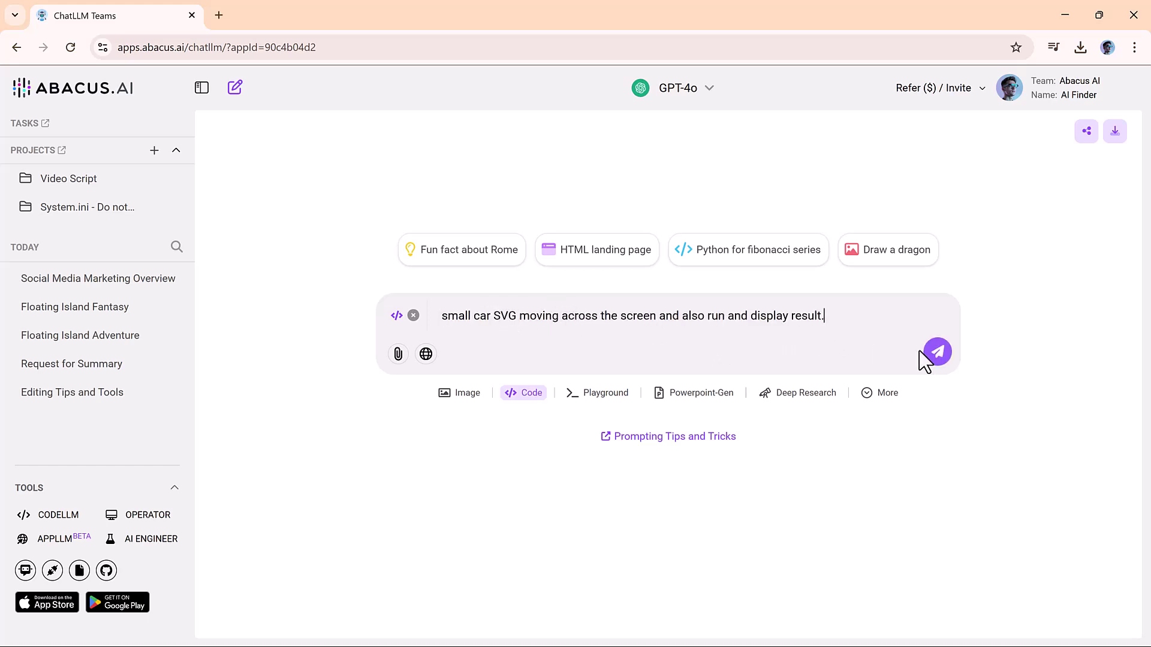
left_click(936, 353)
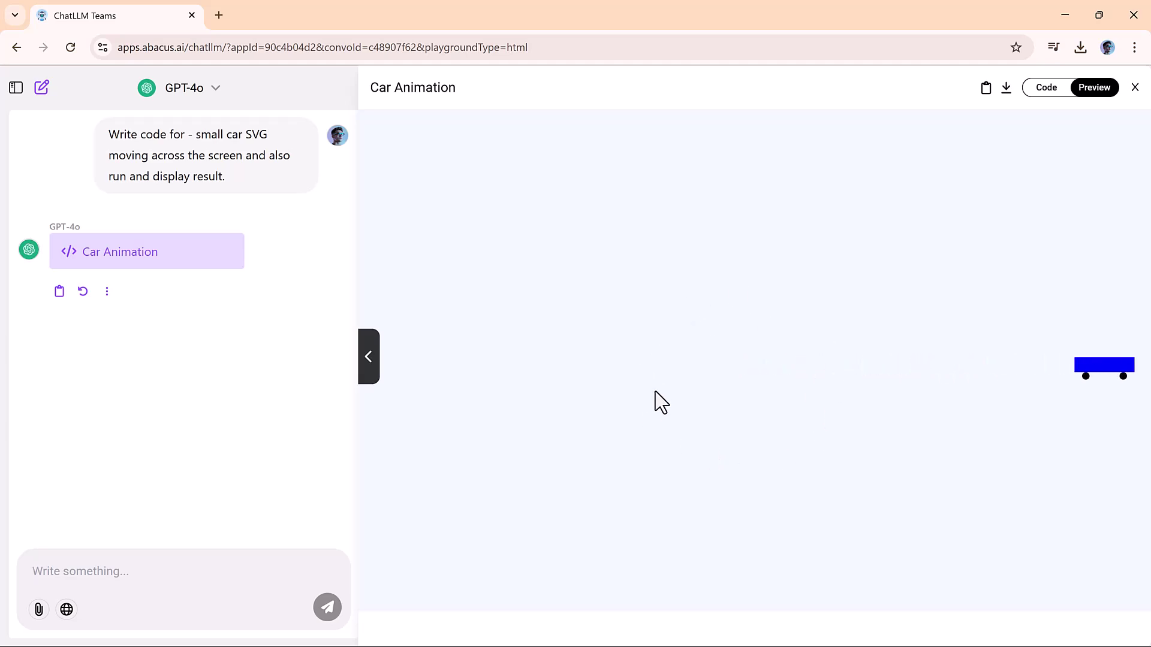
left_click(1048, 93)
scroll(782, 371, "down", 1)
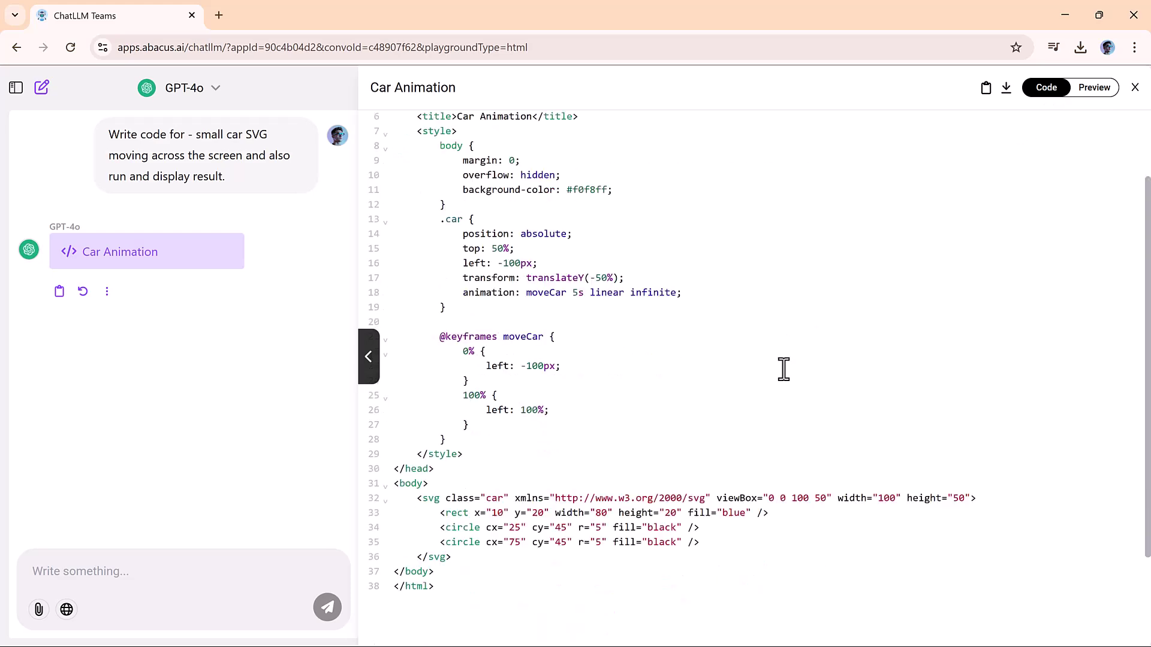
scroll(783, 371, "down", 2)
scroll(783, 370, "up", 2)
scroll(783, 370, "up", 1)
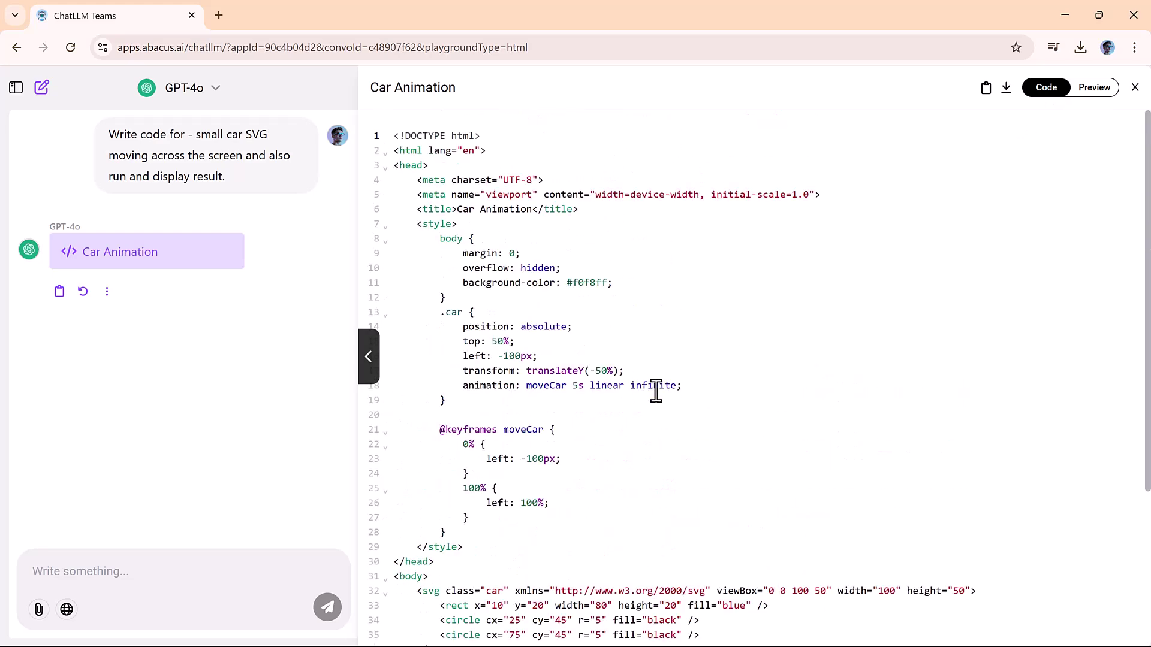
scroll(655, 390, "down", 1)
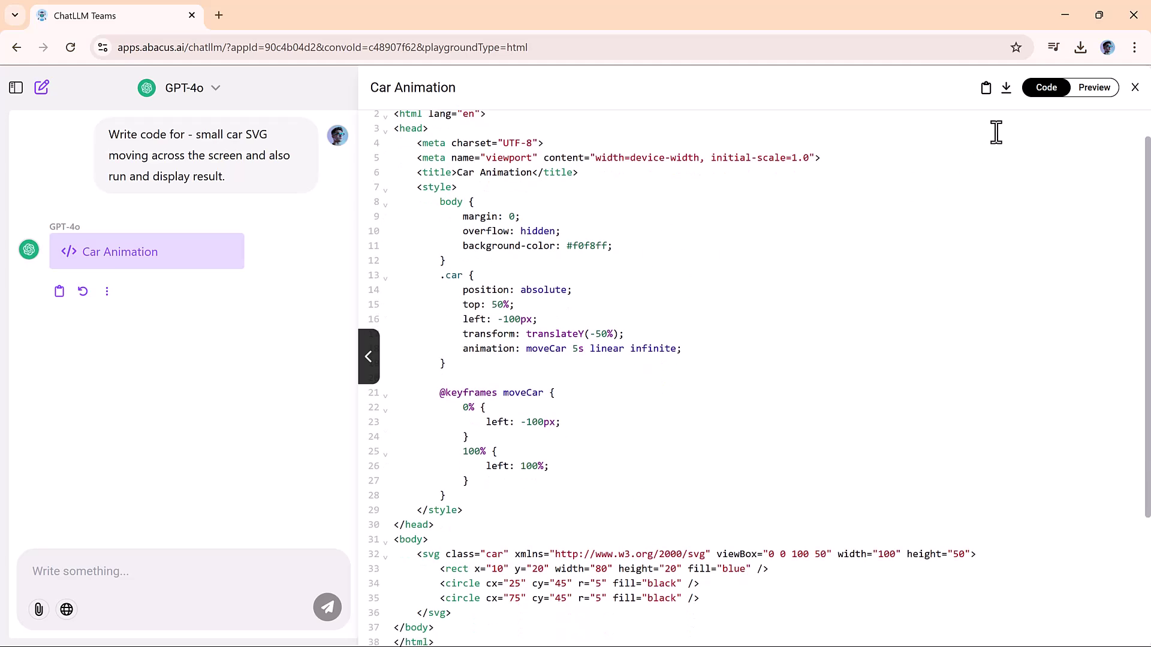
left_click(1095, 87)
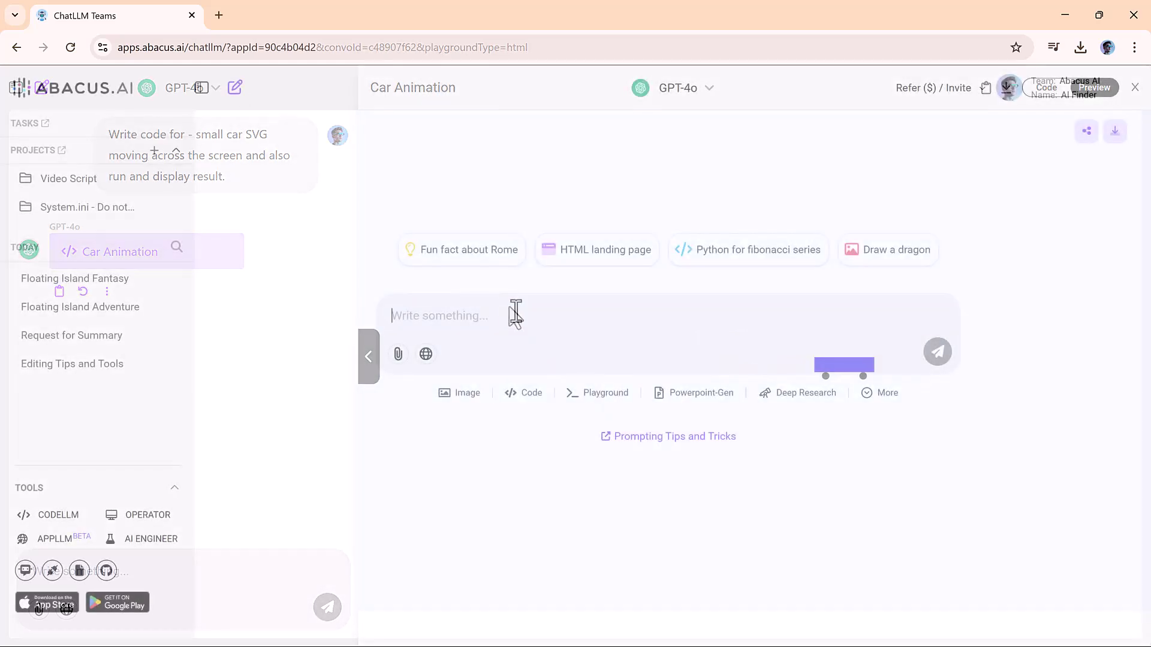
type("write a paragraph on social me")
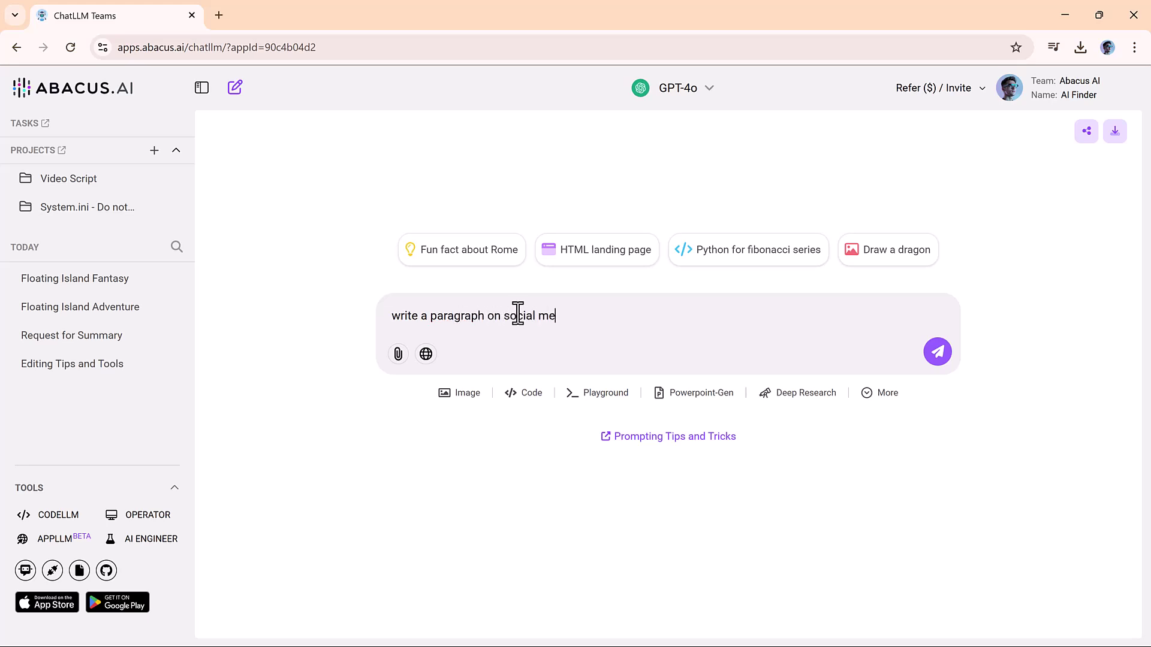
Step: Request a social media marketing paragraph and regenerate it in the AI Detector Proof humanized tone
key("Return")
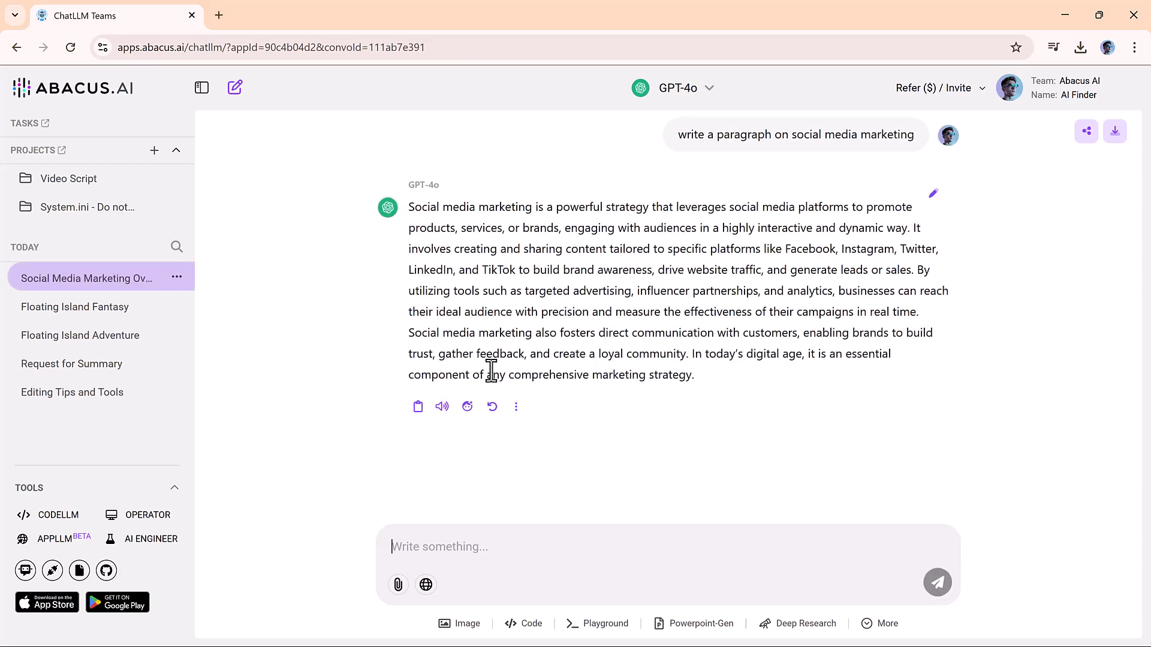
left_click(467, 407)
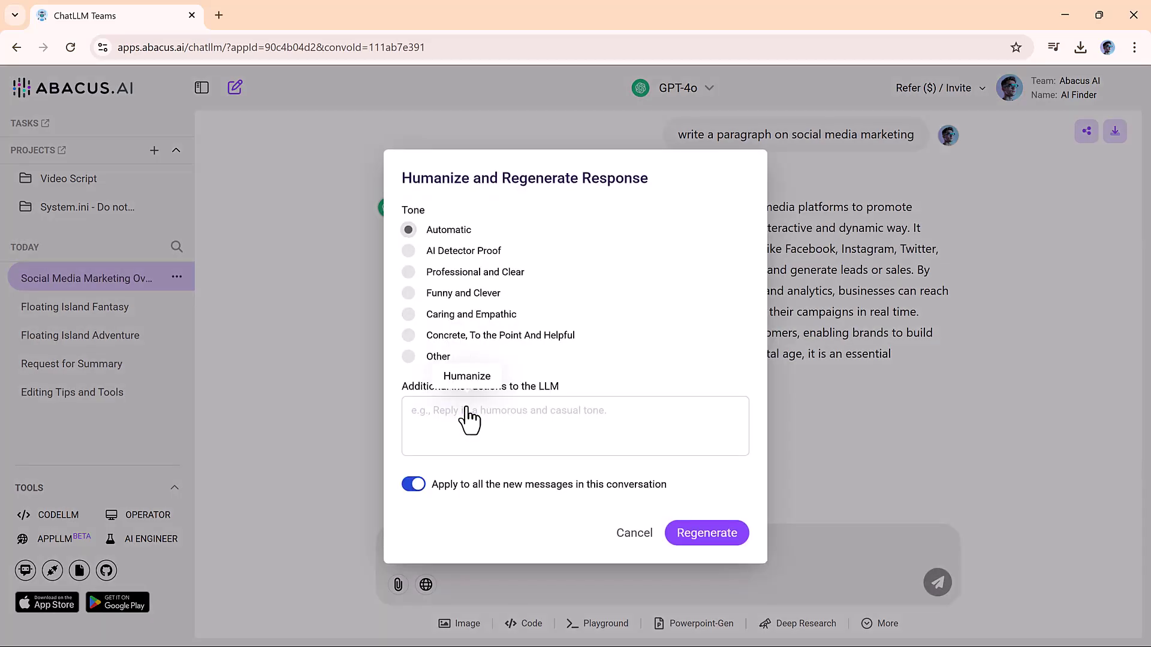
left_click(409, 259)
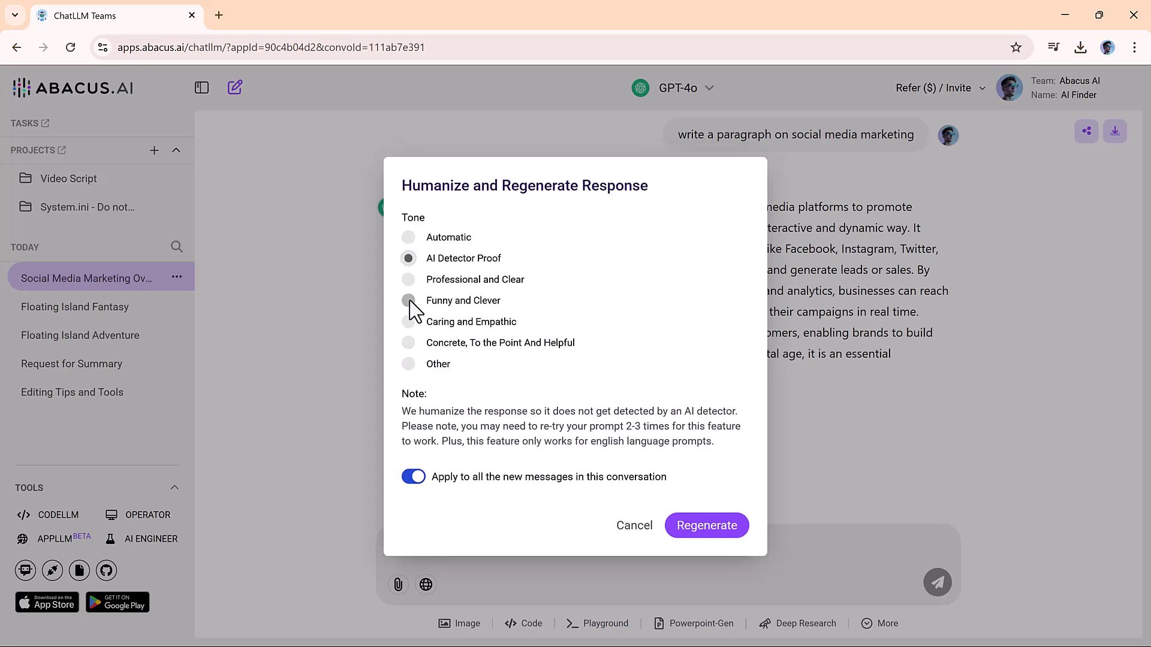
left_click(710, 530)
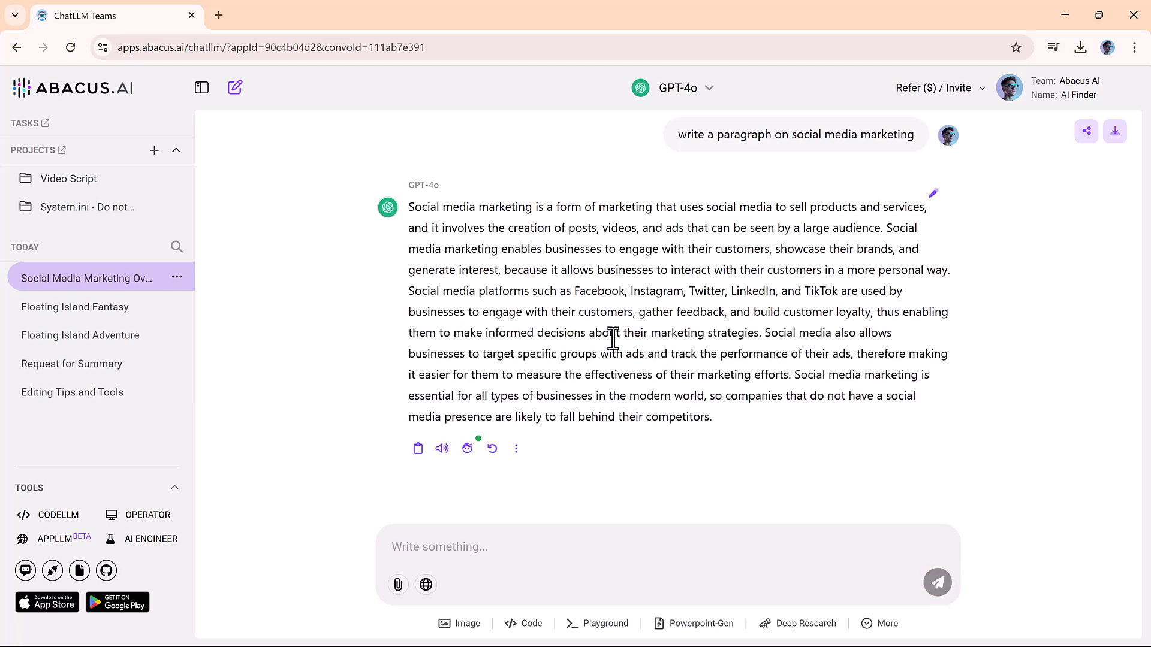
Step: From Invite Team's Groups page, create a new group named AI FInder
left_click(234, 89)
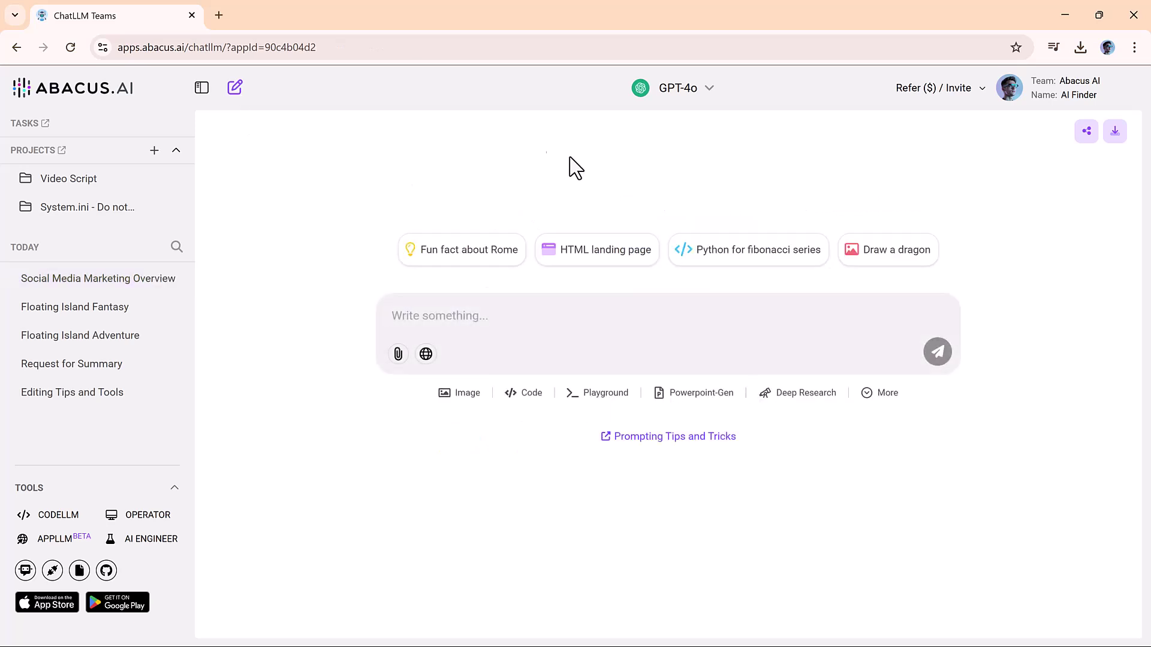
left_click(976, 90)
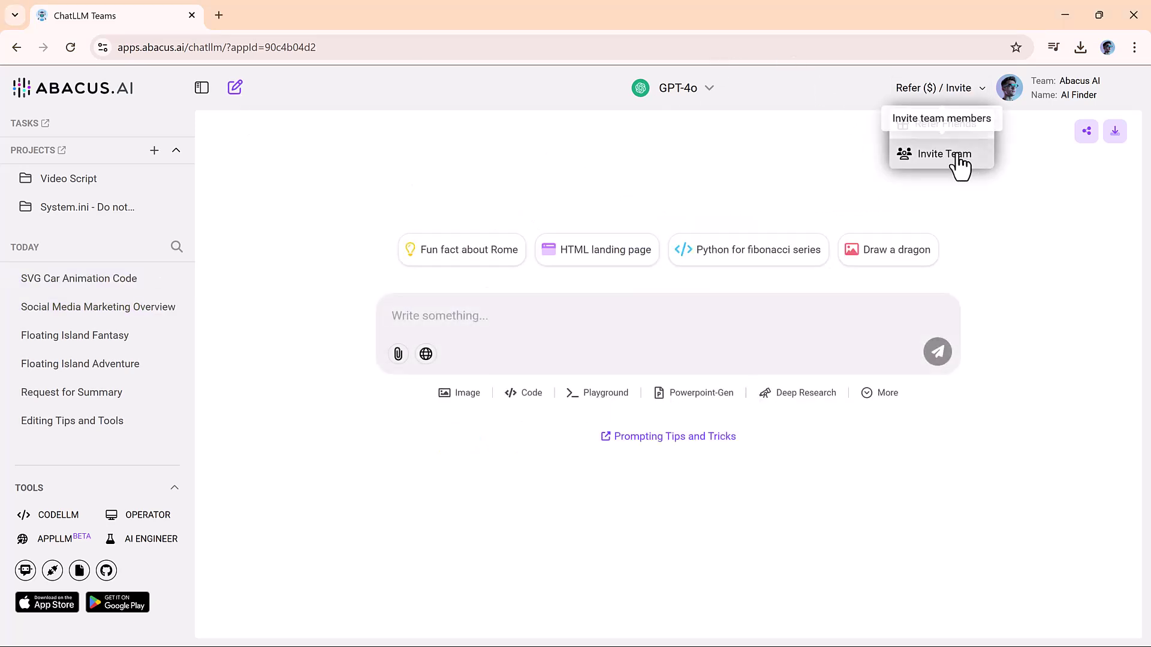
left_click(938, 160)
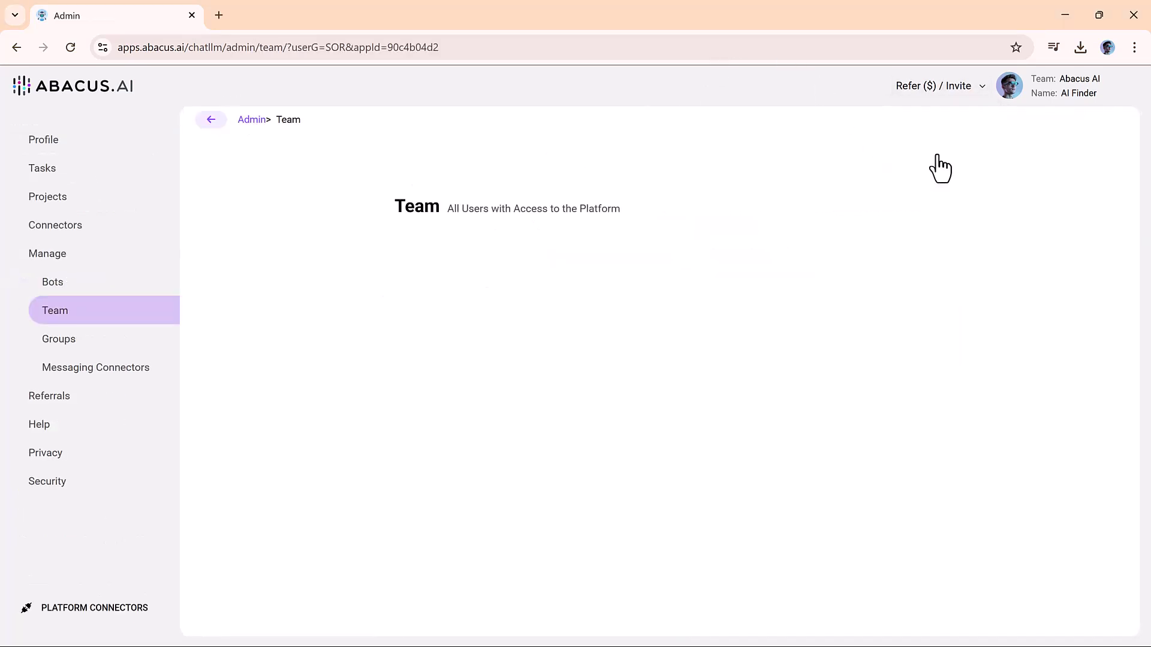
scroll(655, 377, "down", 4)
scroll(656, 374, "down", 8)
scroll(655, 375, "down", 6)
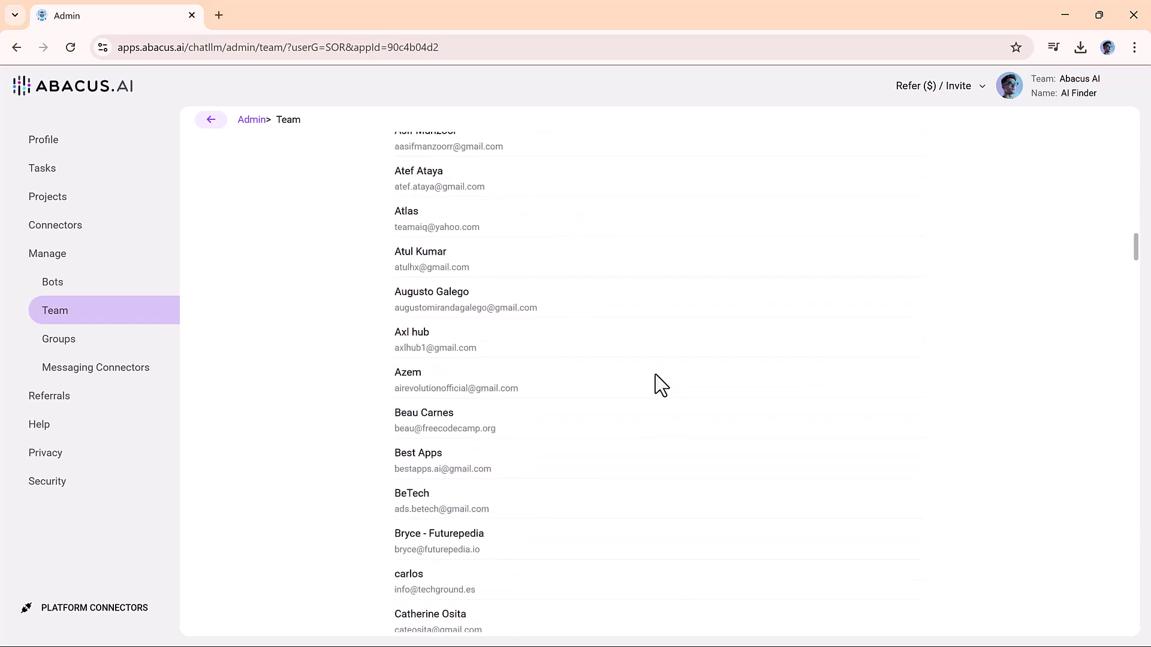
scroll(655, 374, "up", 10)
scroll(656, 374, "up", 5)
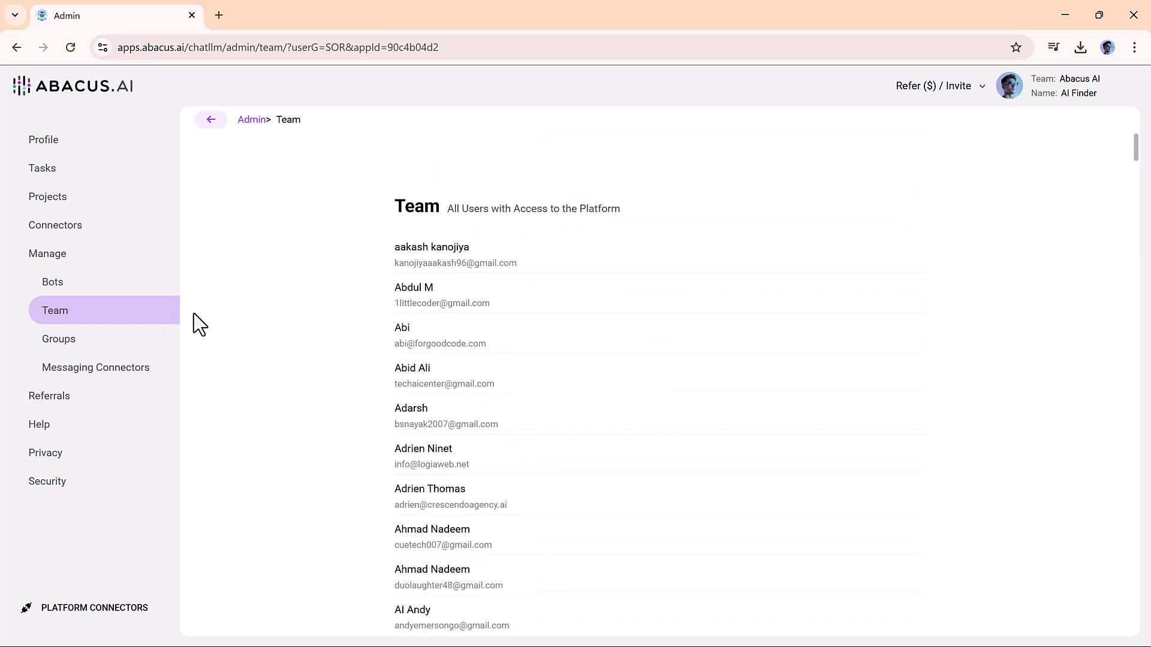
left_click(86, 351)
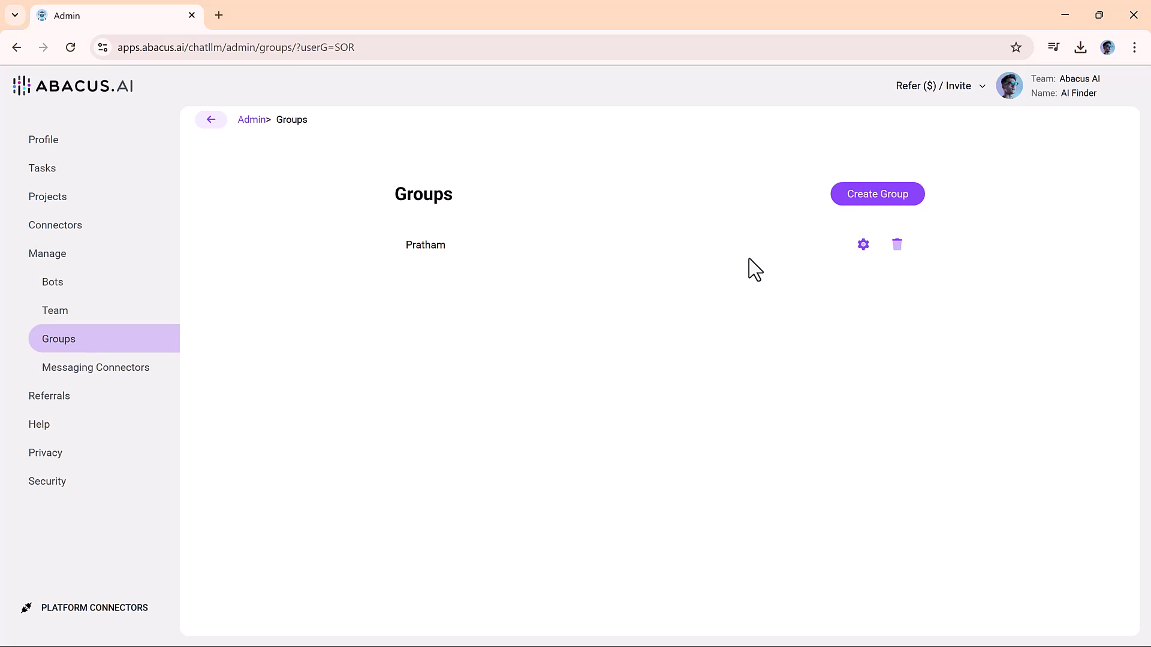
left_click(866, 196)
type("AI FInder")
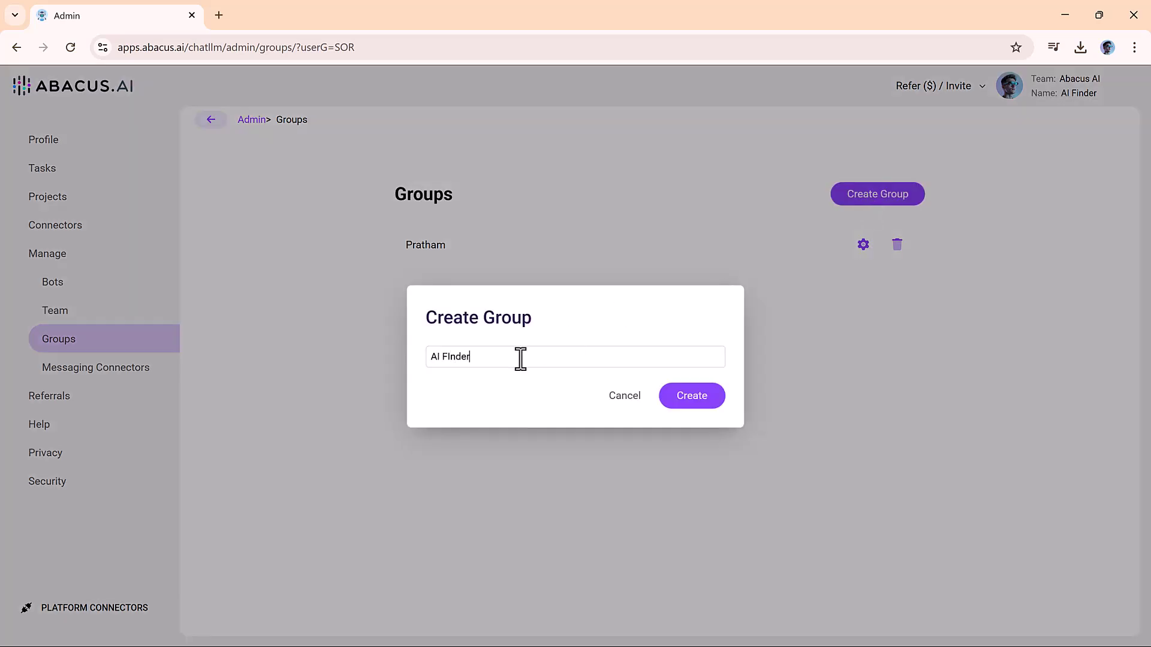
left_click(694, 399)
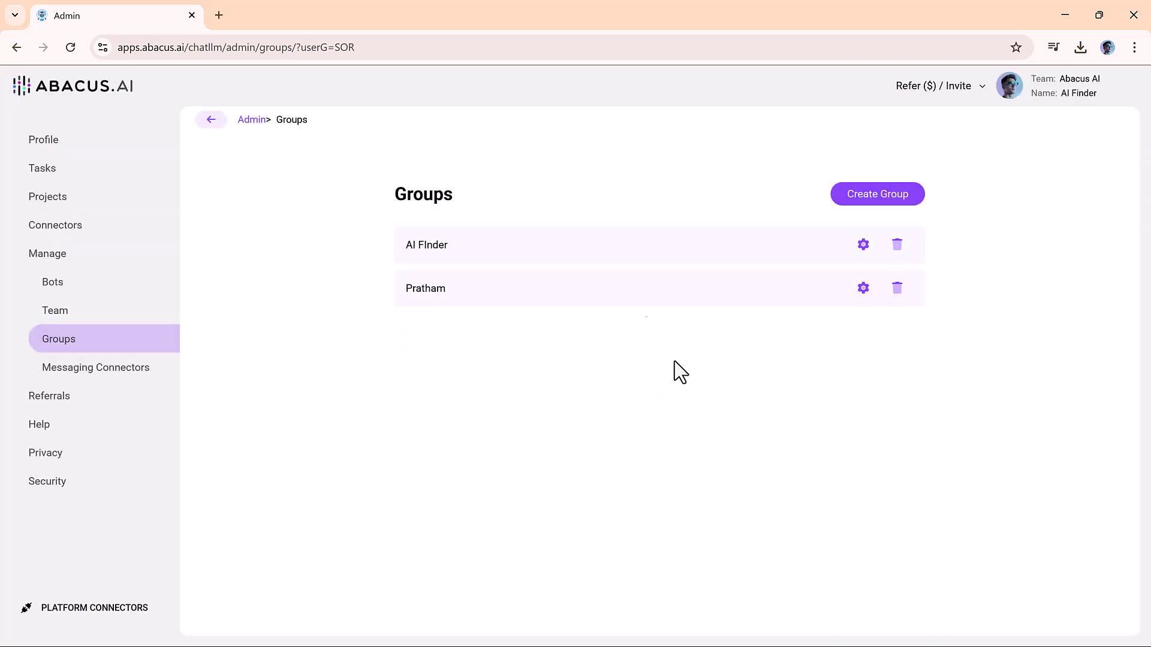
Step: In the AI FInder group's settings, search for users in Add Users, then cancel
left_click(862, 245)
scroll(669, 288, "down", 5)
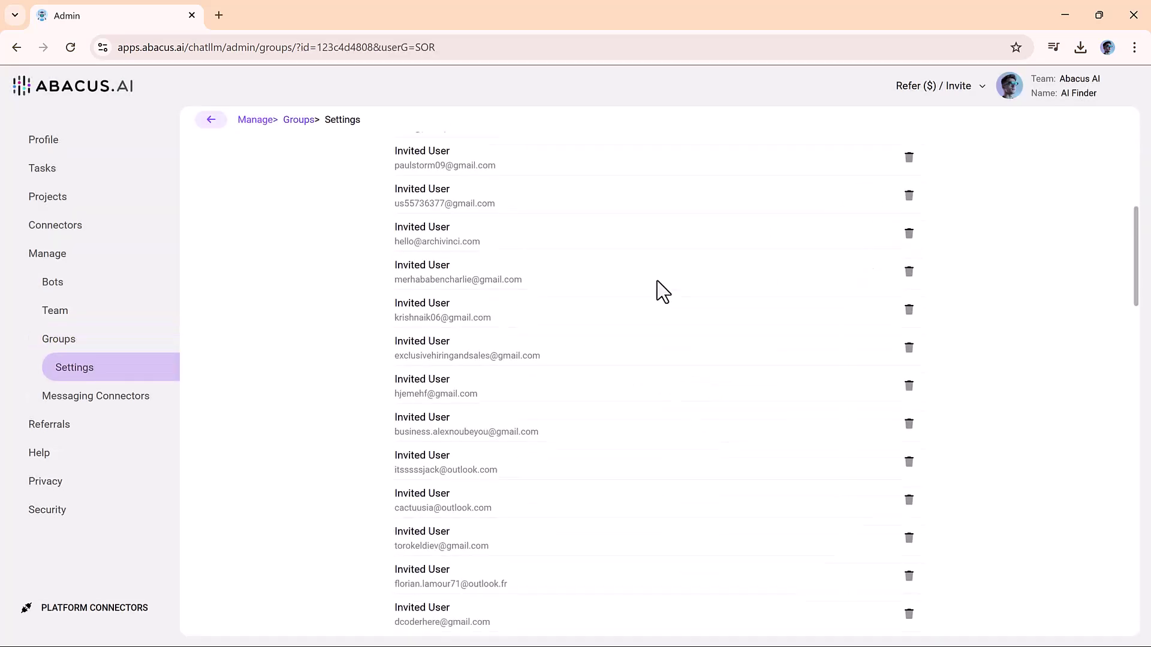
scroll(657, 290, "up", 5)
left_click(882, 199)
left_click(521, 281)
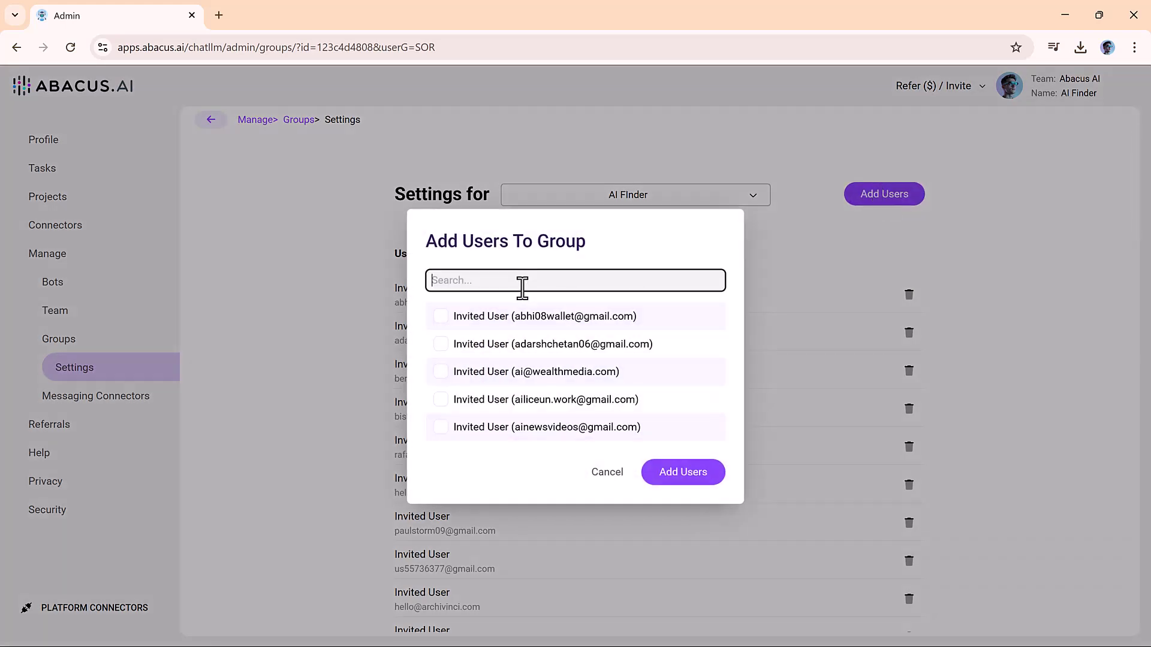
type("aifinder")
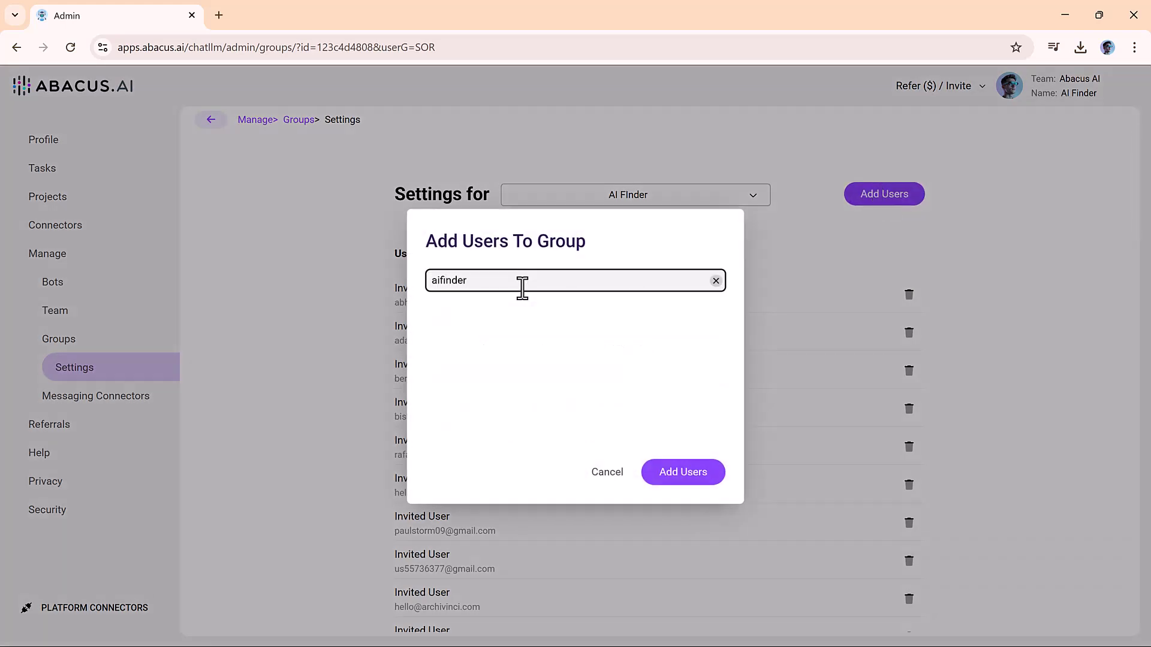
key("ctrl+a")
key("BackSpace")
type("ads")
left_click(605, 474)
scroll(609, 488, "down", 5)
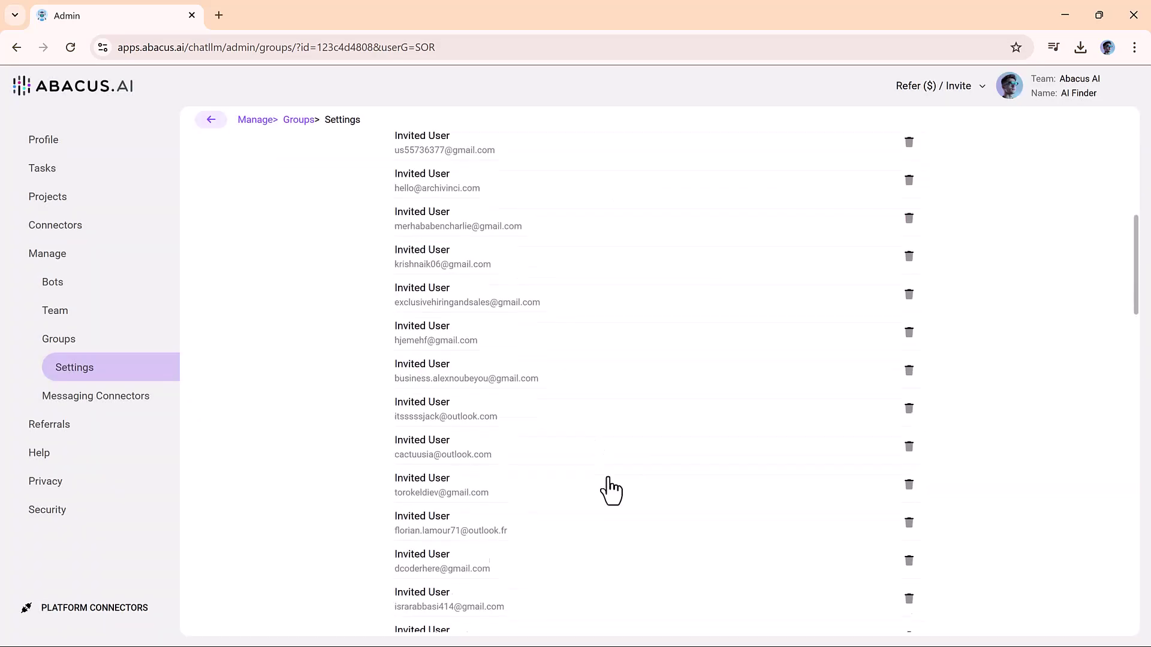
scroll(609, 488, "up", 5)
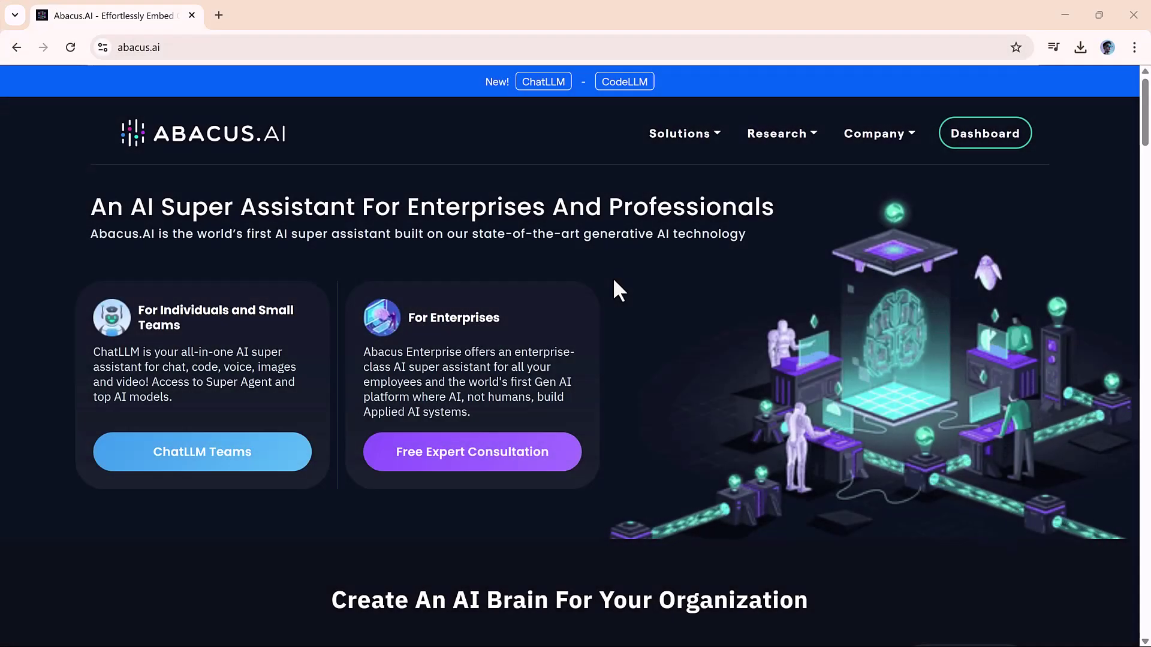
scroll(613, 281, "down", 2)
scroll(614, 282, "down", 2)
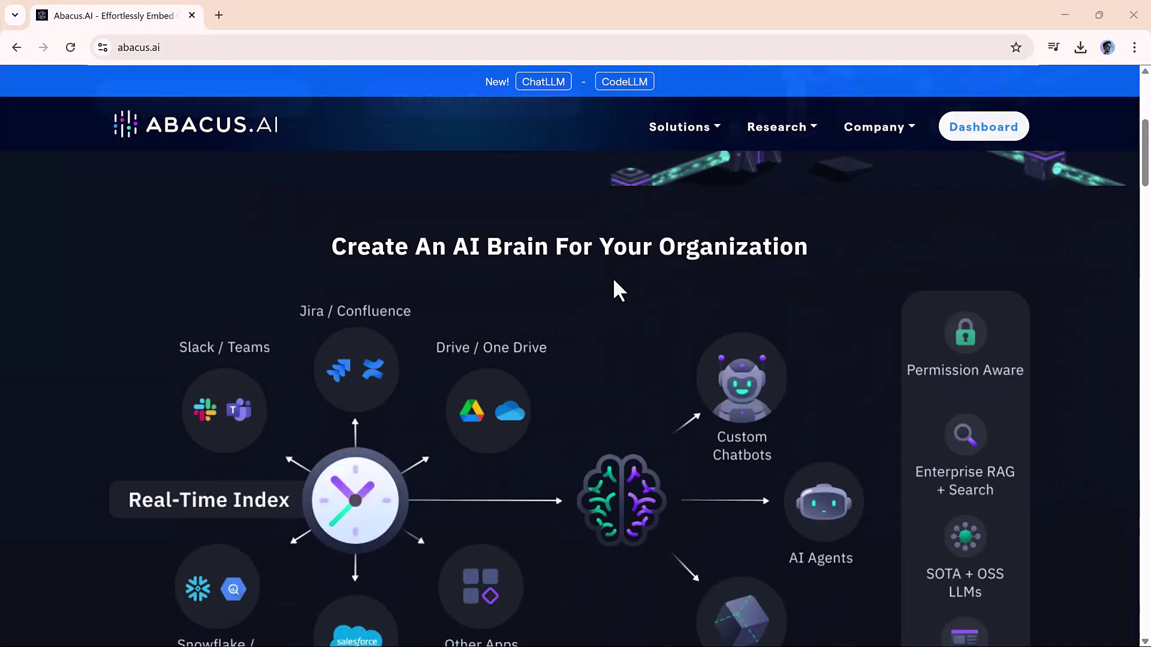
scroll(614, 281, "down", 1)
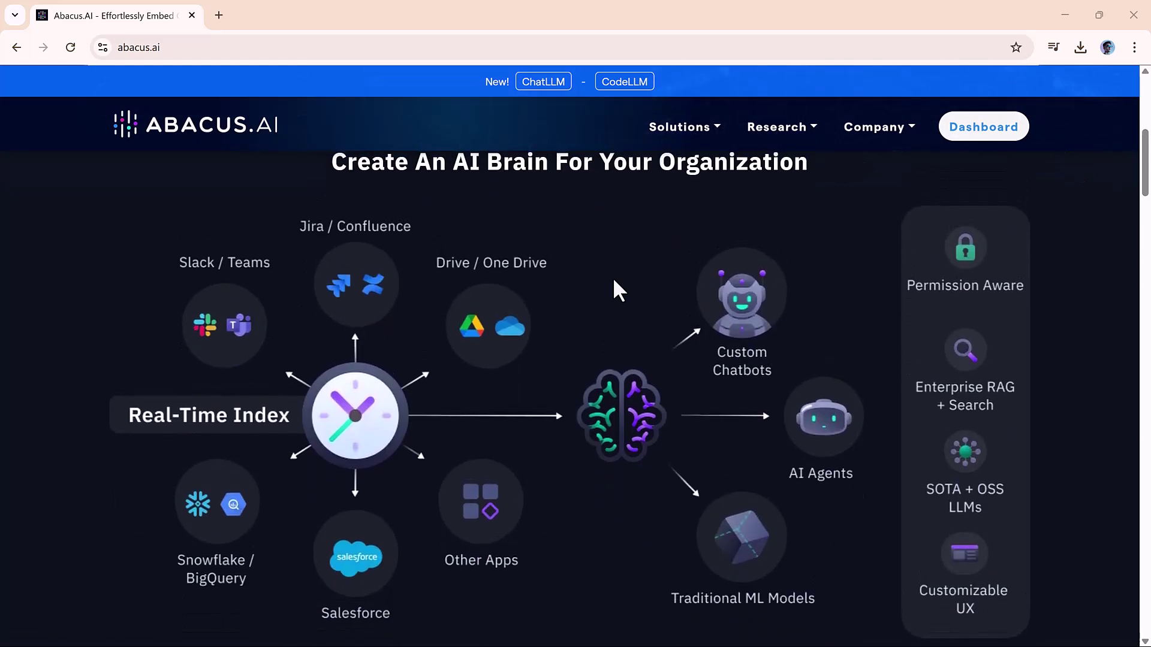
scroll(615, 281, "down", 2)
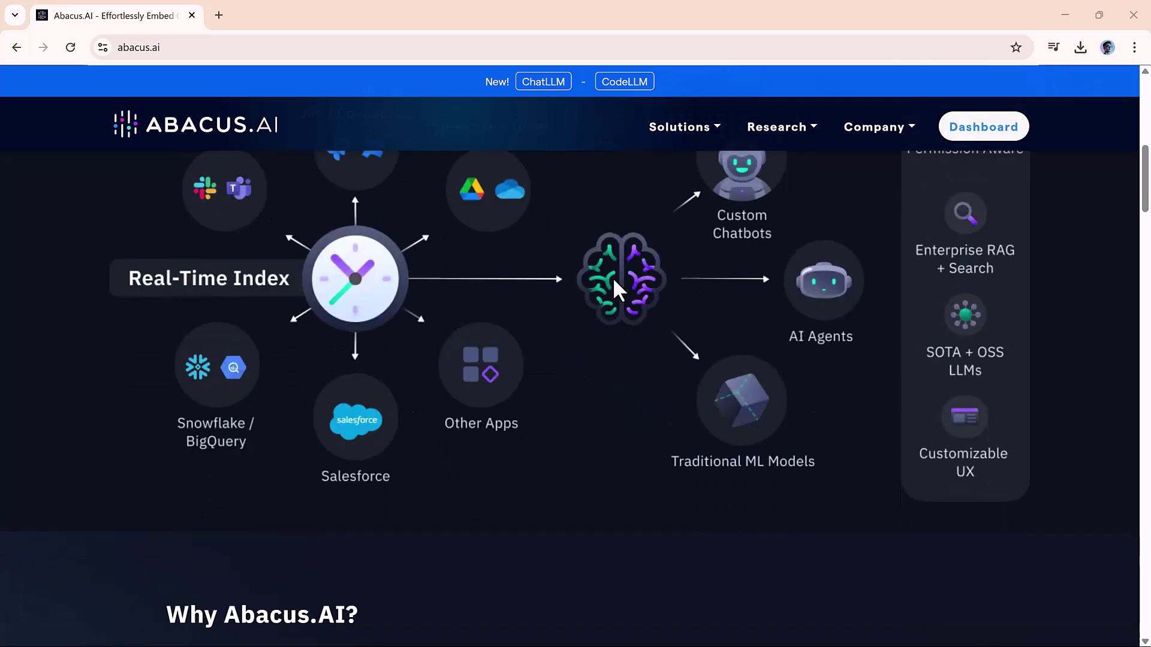
scroll(614, 281, "down", 2)
scroll(614, 281, "down", 1)
scroll(613, 281, "down", 1)
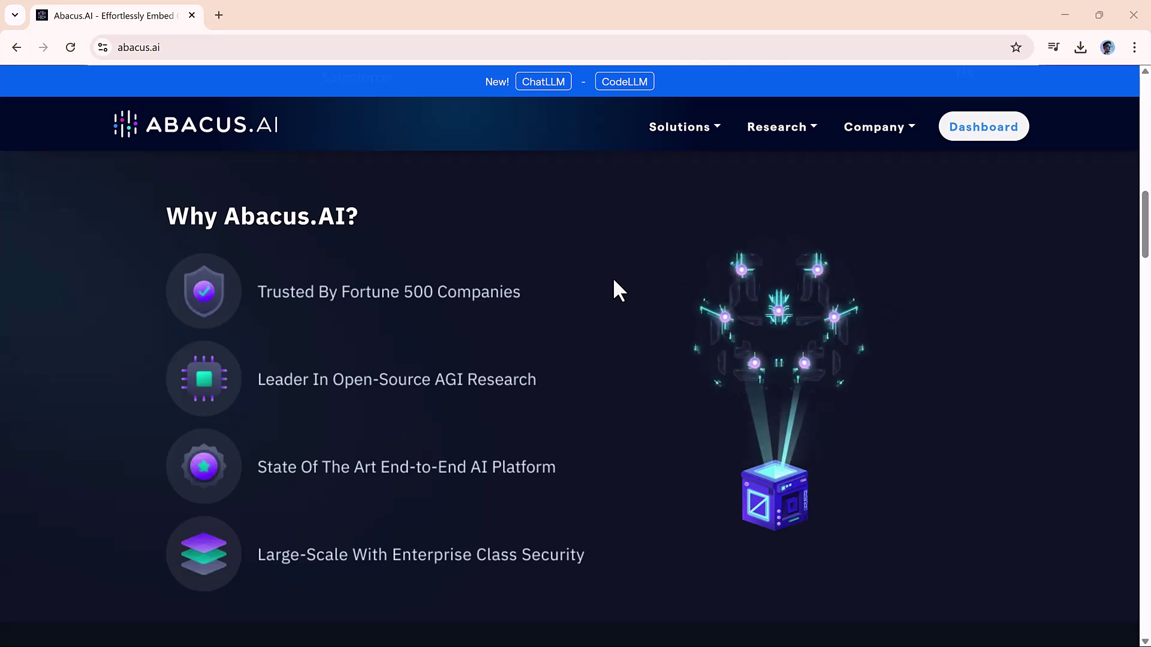
scroll(614, 281, "down", 1)
scroll(615, 280, "down", 2)
scroll(613, 281, "down", 1)
scroll(614, 281, "down", 1)
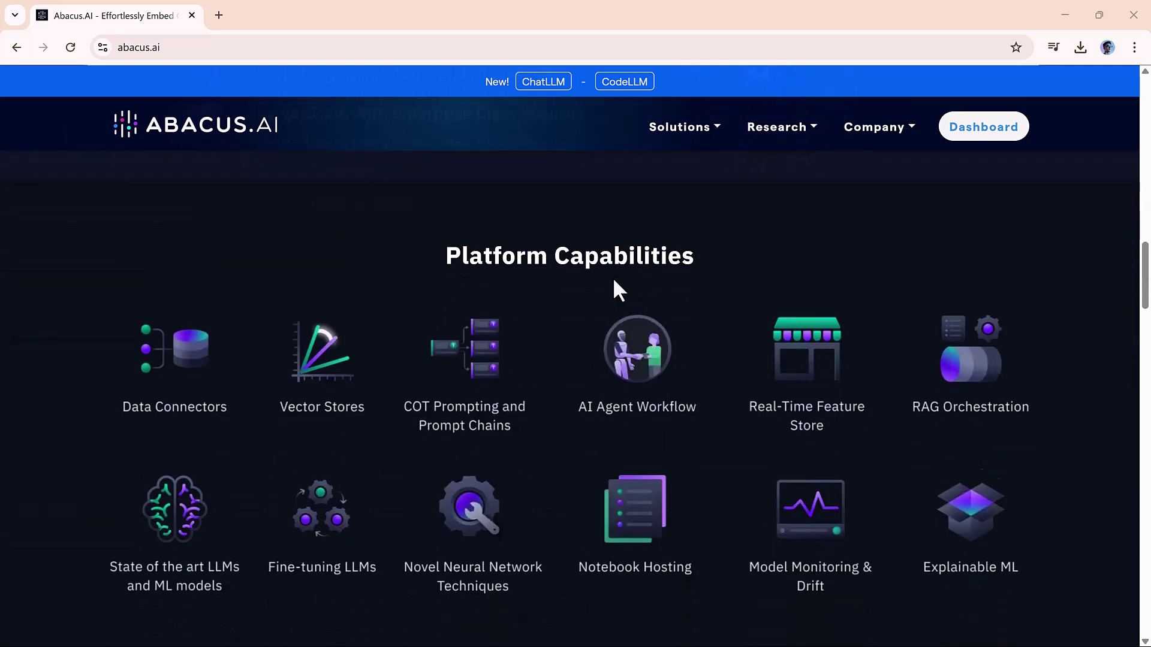